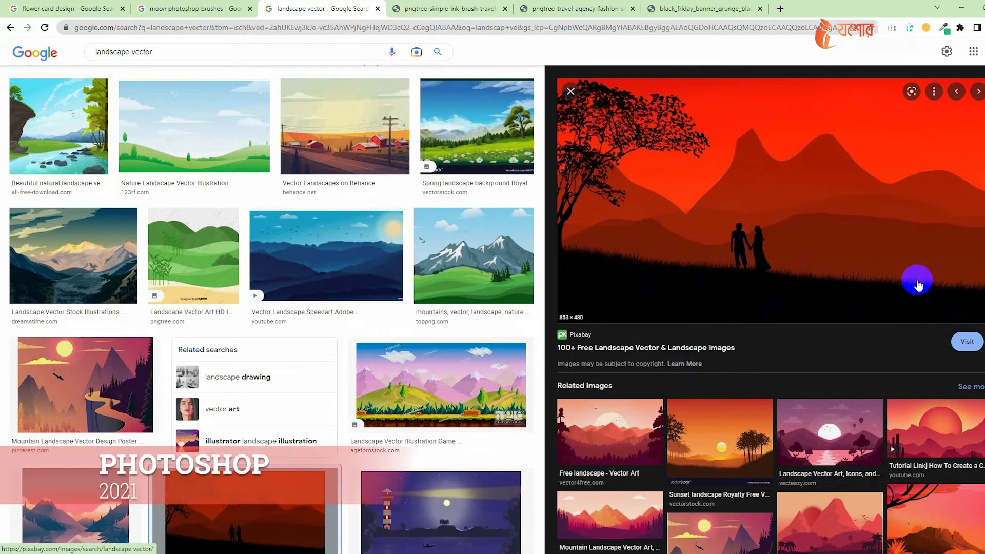
# Search Google for "grass photoshop brush" in a new browser tab
pyautogui.click(780, 8)
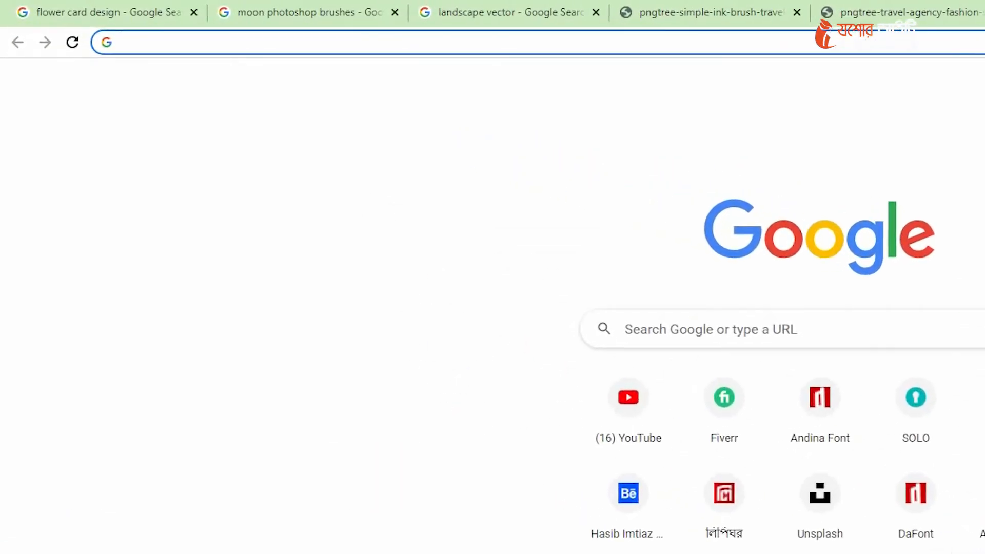
pyautogui.write('grass ')
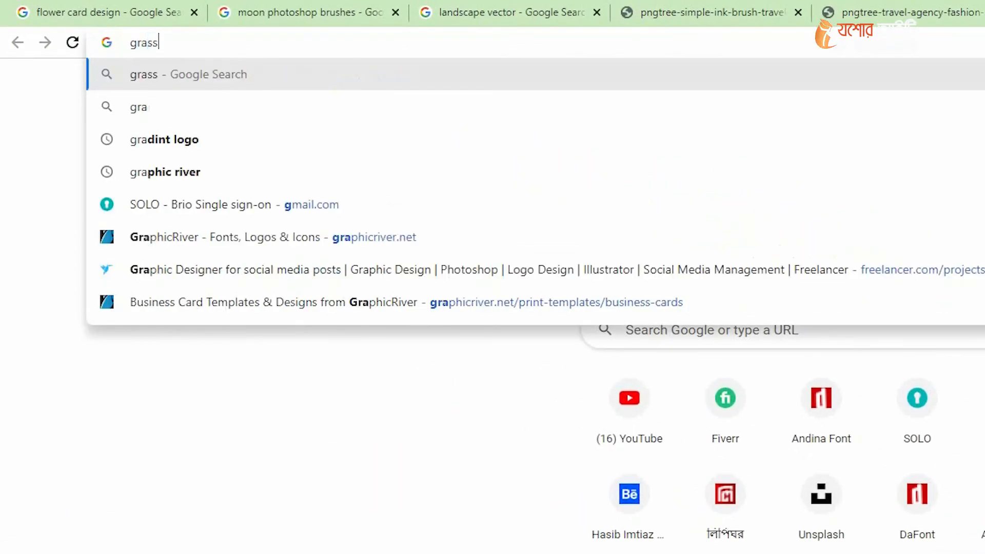
pyautogui.write('photos')
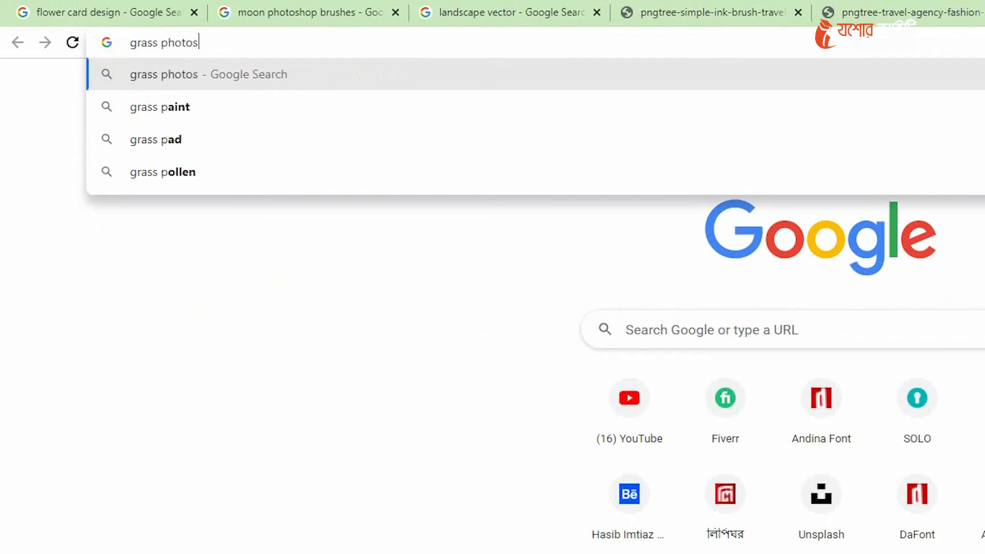
pyautogui.write('hop brush')
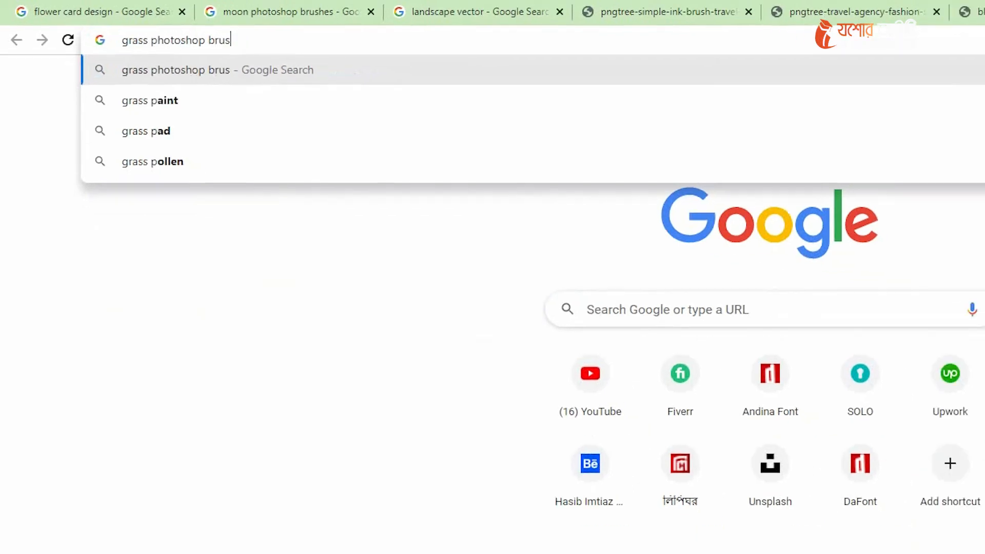
pyautogui.press('Return')
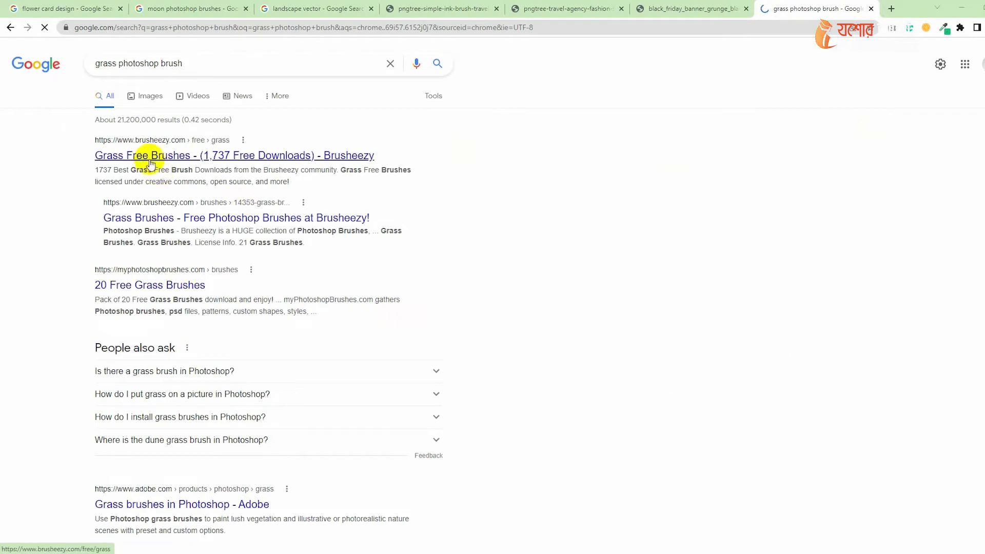
# Open Brusheezy's free grass brushes from the search results and choose the Grass Photoshop Brushes 7 pack
pyautogui.middleClick(161, 156)
pyautogui.click(823, 6)
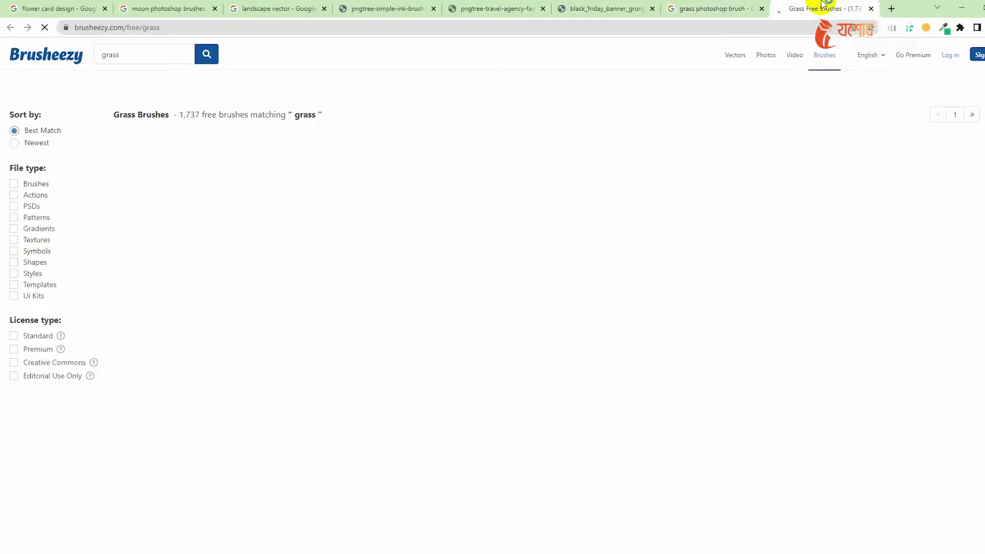
pyautogui.scroll(-4, 800, 308)
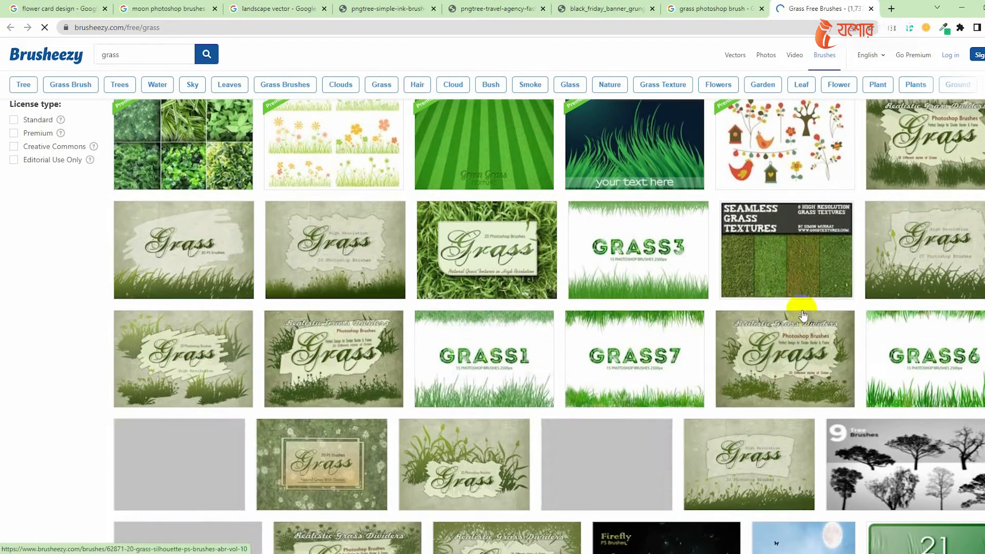
pyautogui.scroll(-2, 667, 400)
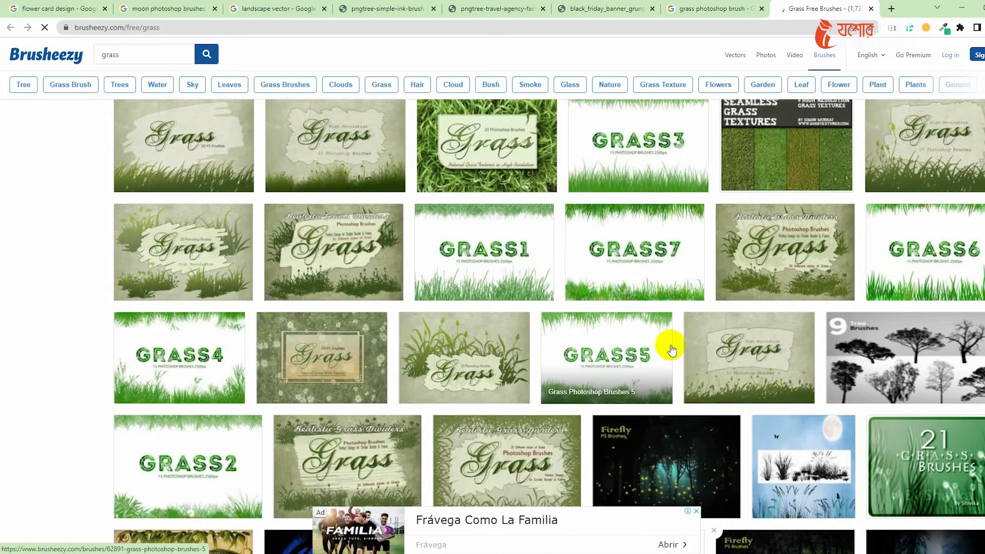
pyautogui.scroll(2, 667, 410)
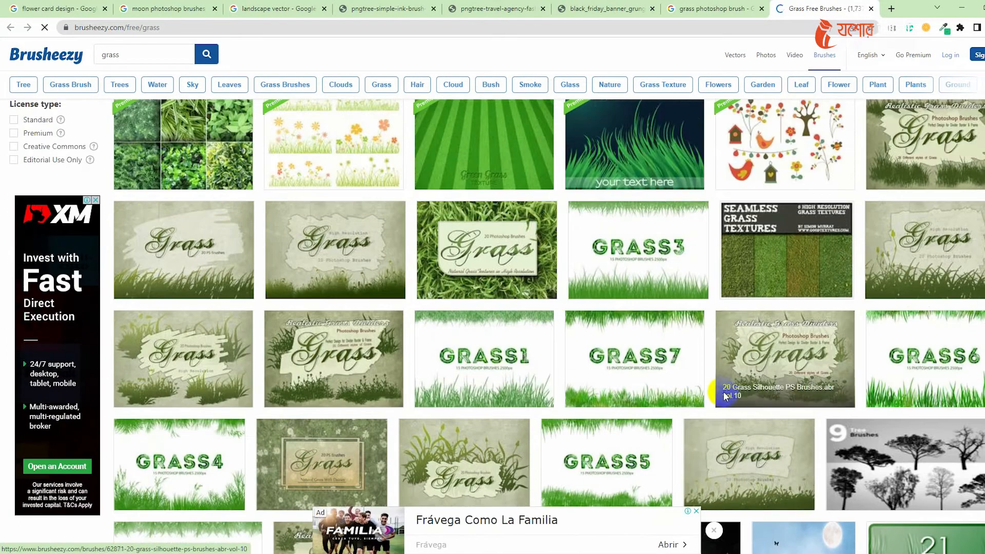
pyautogui.scroll(-4, 661, 349)
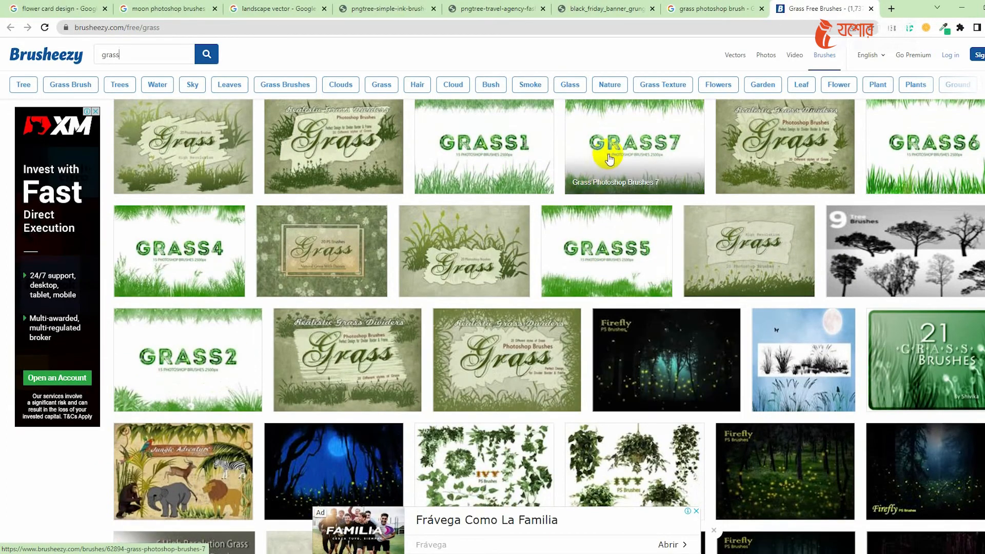
pyautogui.click(609, 159)
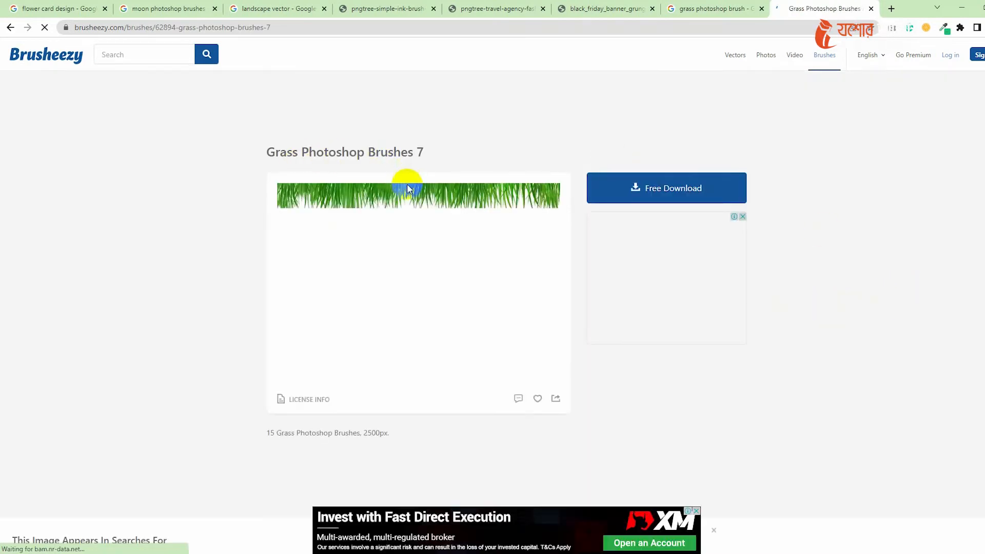
# Download the Grass Photoshop Brushes 7 pack for free, dismissing the account sign-up offer
pyautogui.click(666, 195)
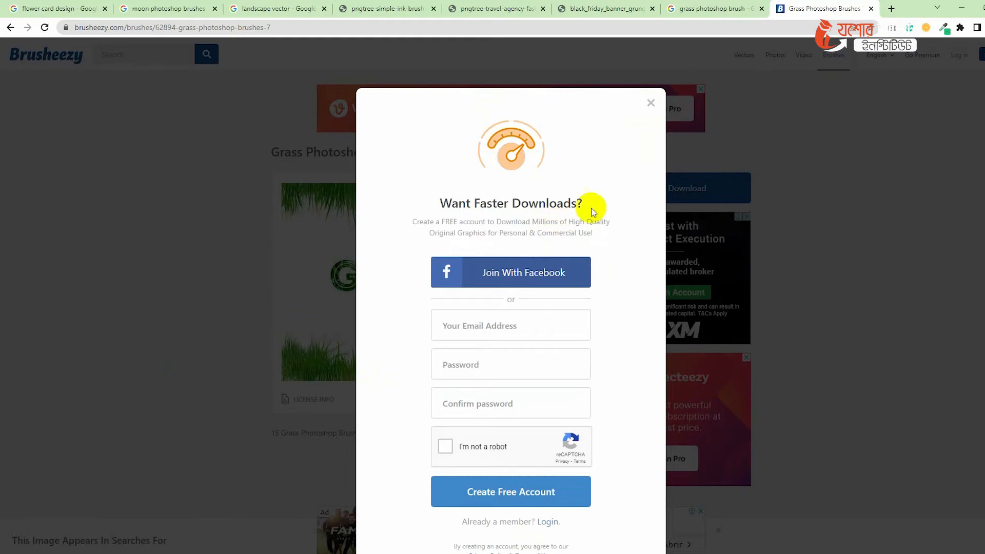
pyautogui.click(651, 103)
pyautogui.click(679, 192)
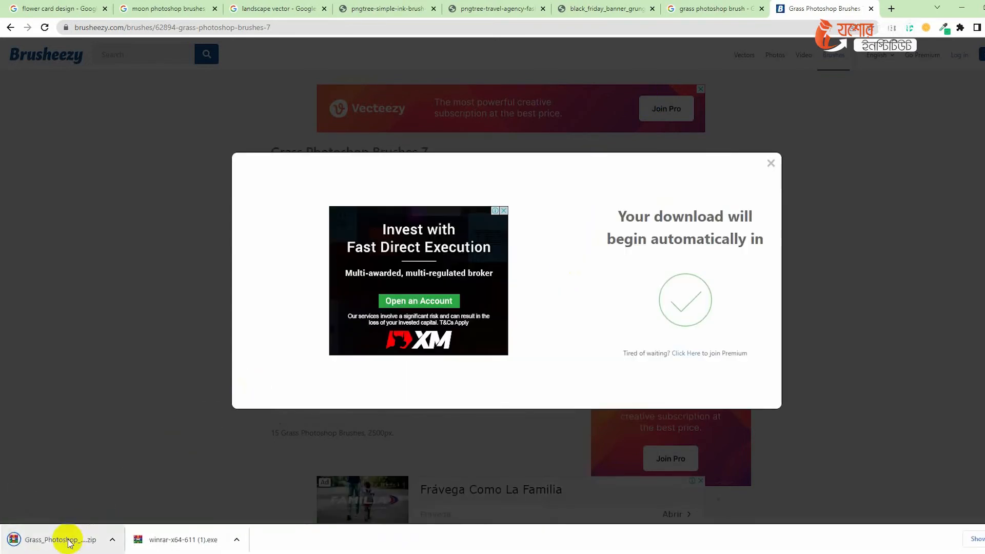
# Open the downloaded zip archive and load its grass ABR brush file into Photoshop, closing the WinRAR licence reminder
pyautogui.click(69, 542)
pyautogui.click(224, 252)
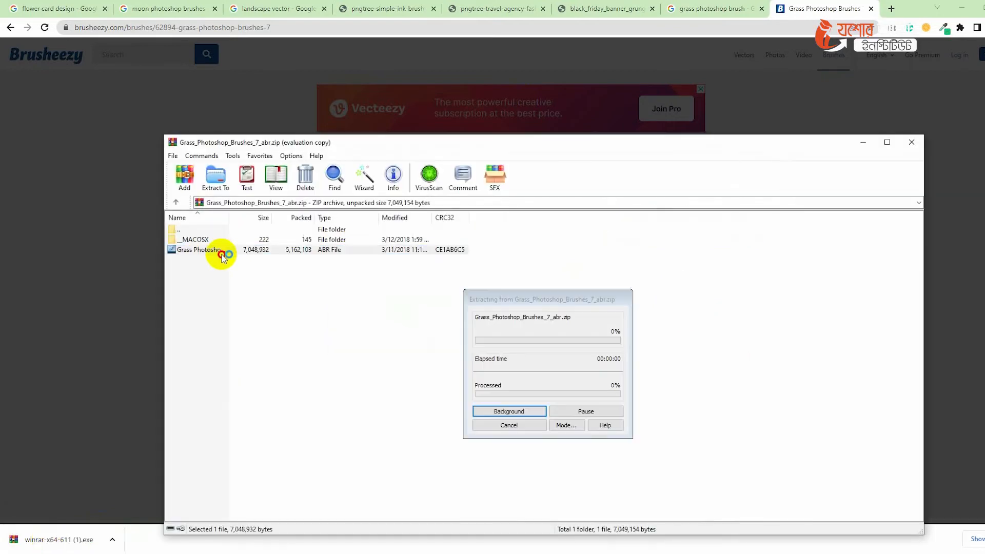
pyautogui.doubleClick(224, 251)
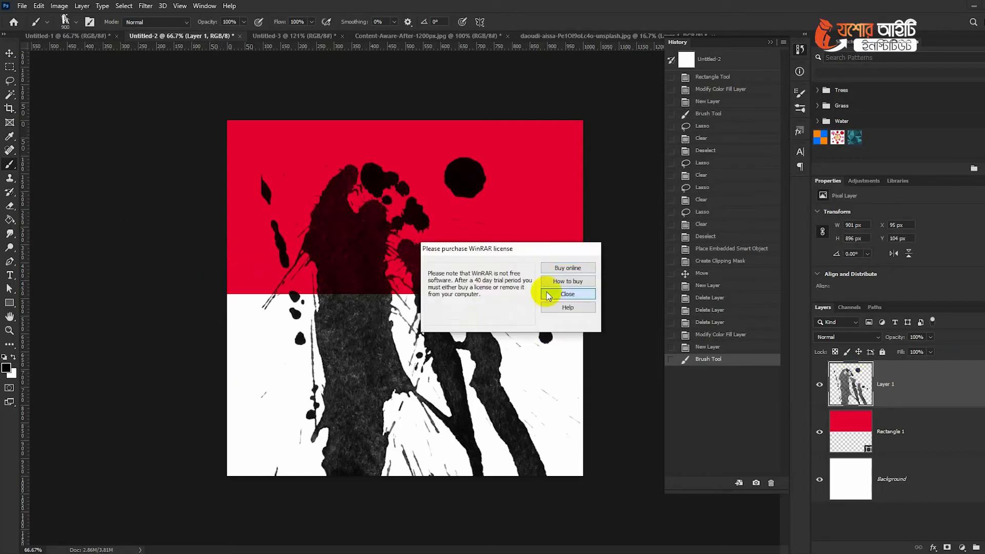
pyautogui.click(547, 295)
# Close all open documents and create a new 1920 x 1080 px RGB document at 72 pixels/inch with a white background
pyautogui.click(22, 5)
pyautogui.click(55, 101)
pyautogui.click(37, 114)
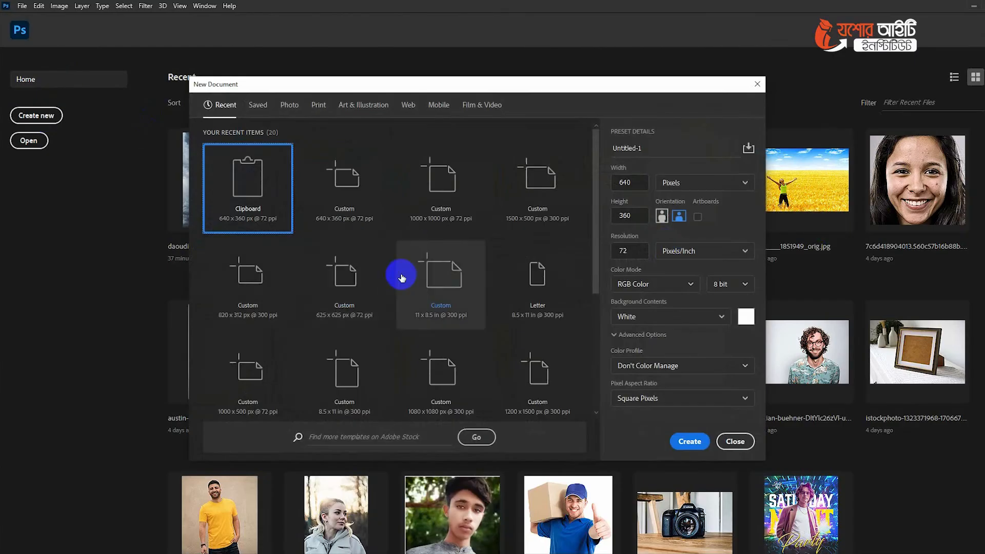
pyautogui.scroll(-1, 326, 288)
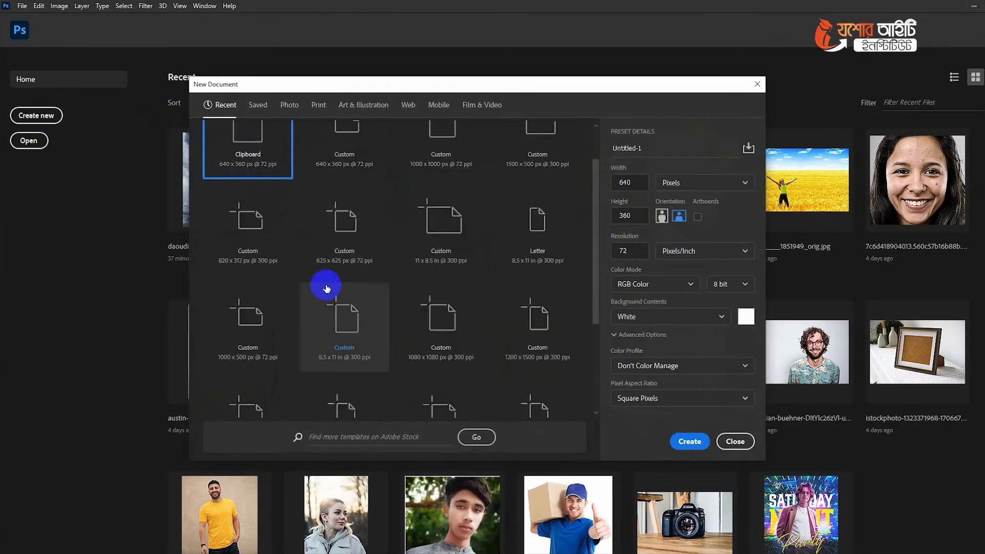
pyautogui.click(447, 308)
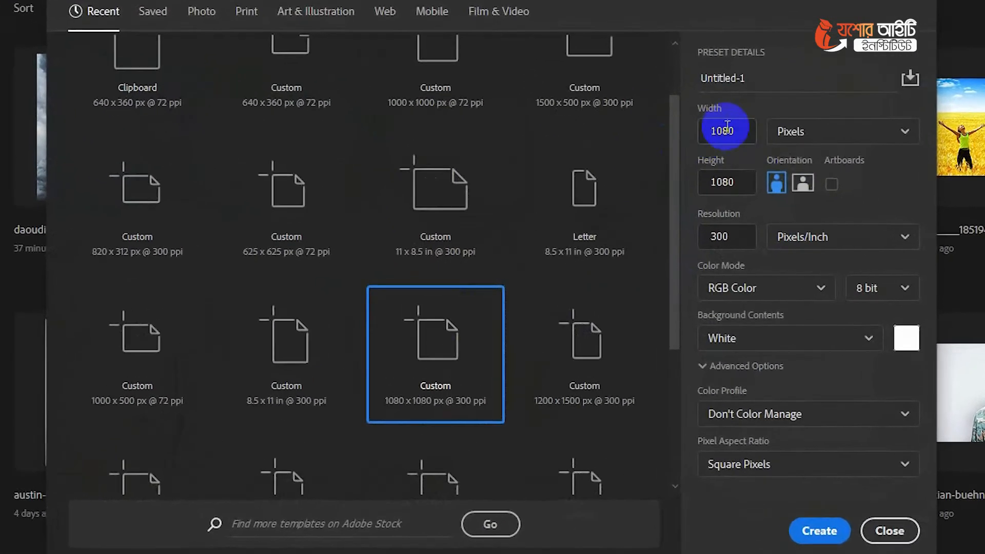
pyautogui.doubleClick(626, 183)
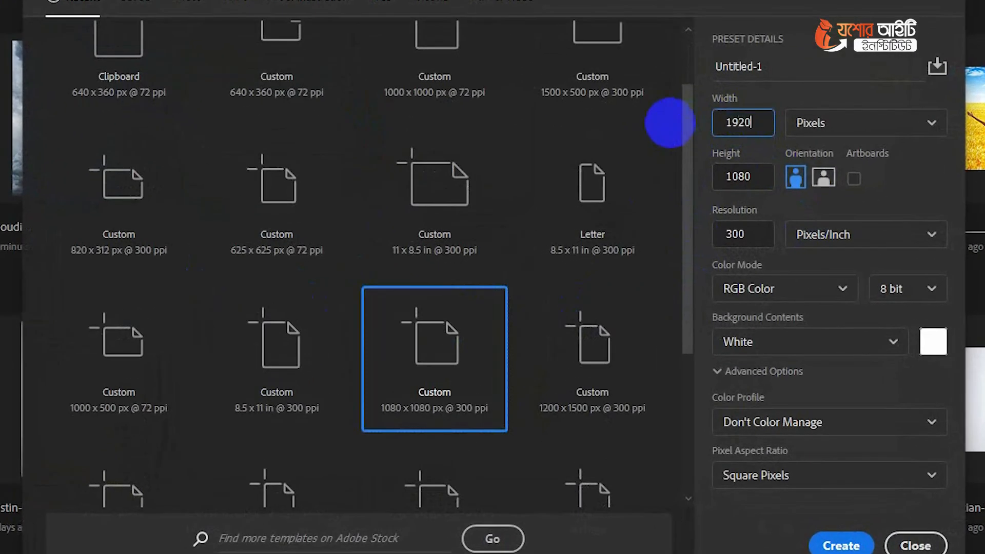
pyautogui.doubleClick(734, 235)
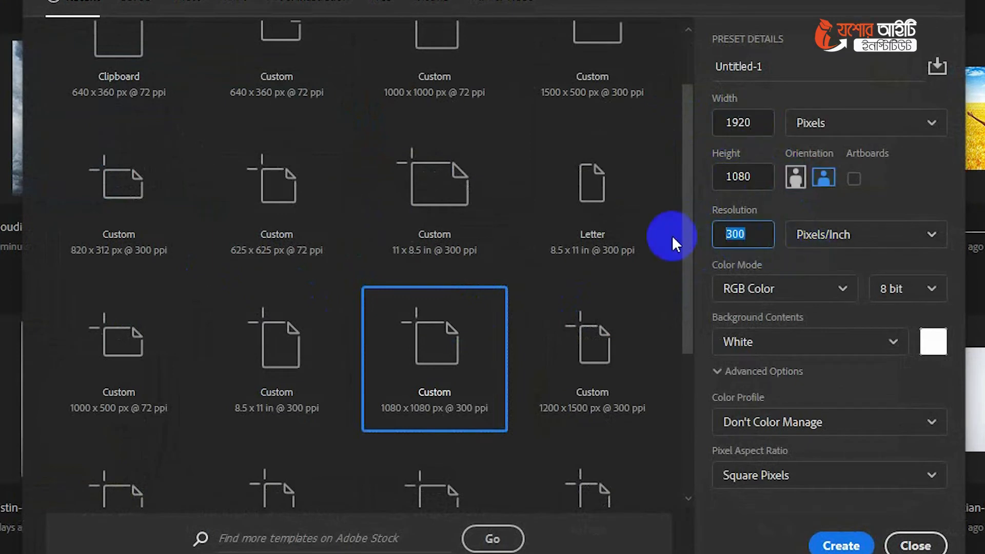
pyautogui.doubleClick(744, 124)
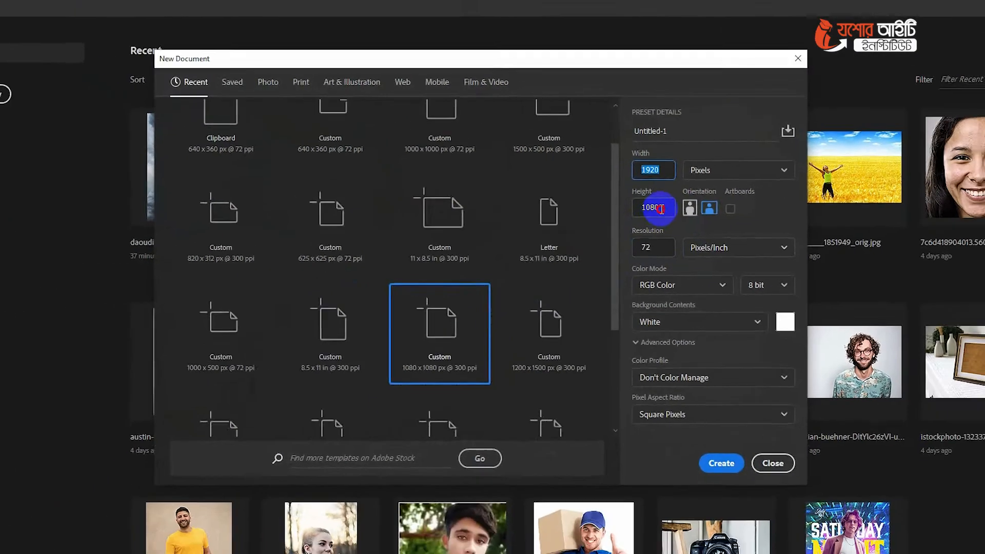
pyautogui.doubleClick(657, 208)
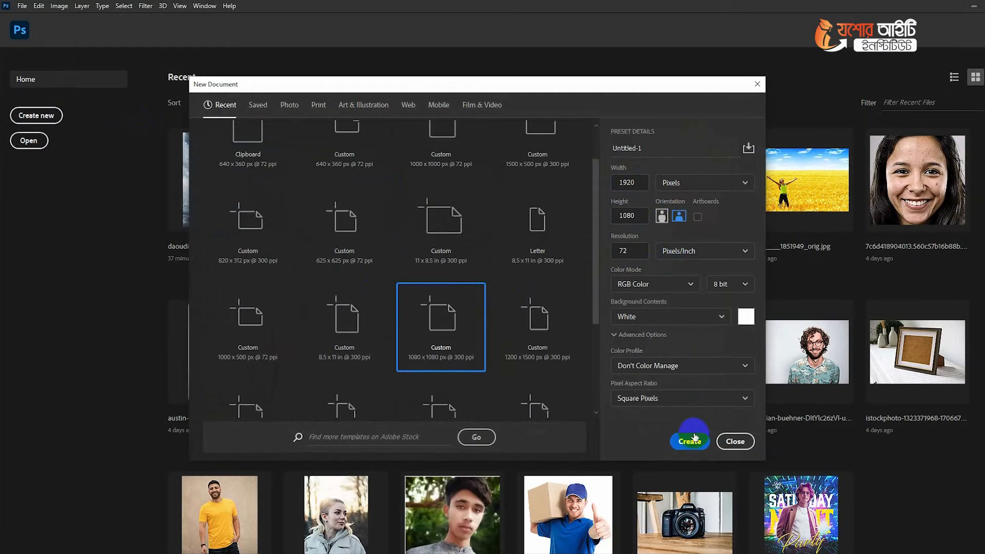
pyautogui.click(693, 440)
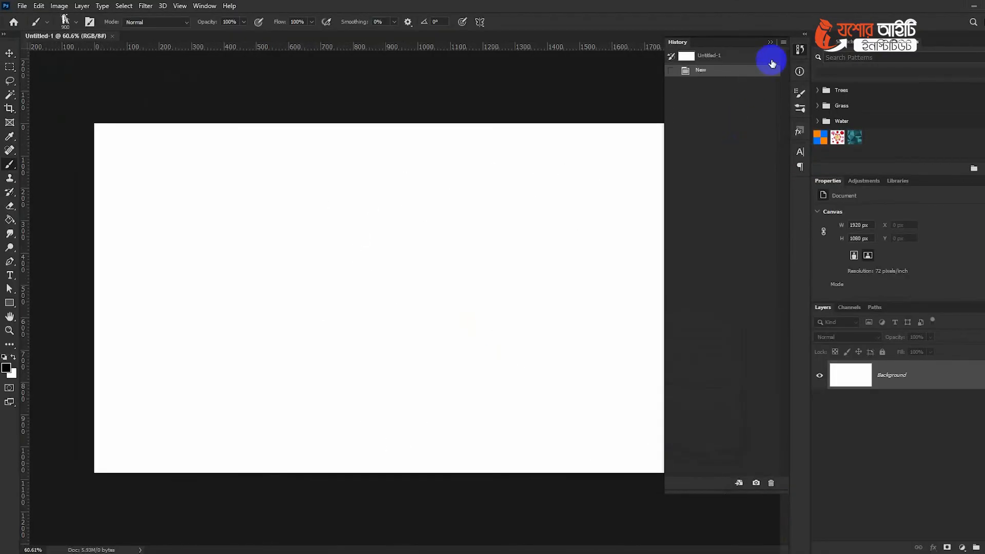
# Collapse the History panel and switch to the browser's landscape vector image results for reference
pyautogui.click(771, 42)
pyautogui.click(10, 54)
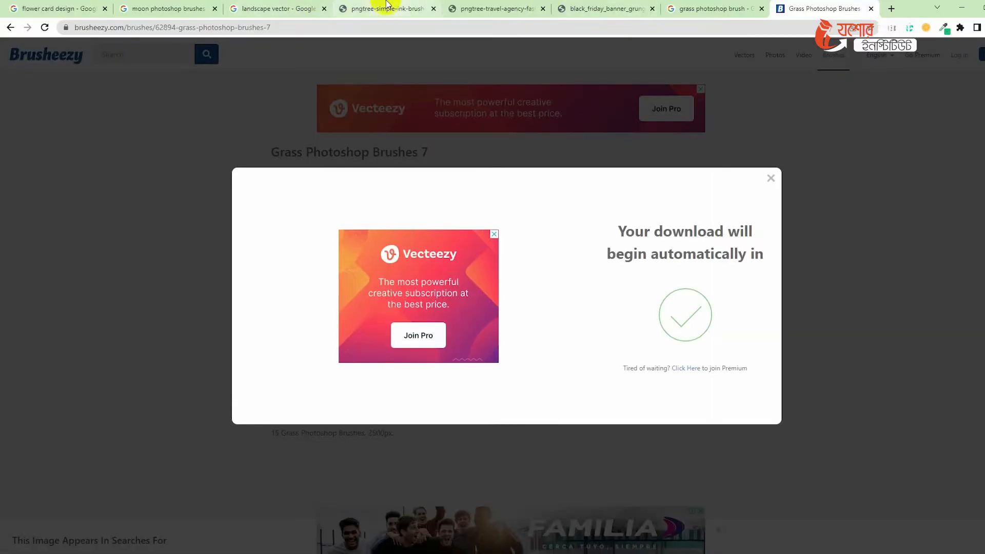
pyautogui.click(286, 8)
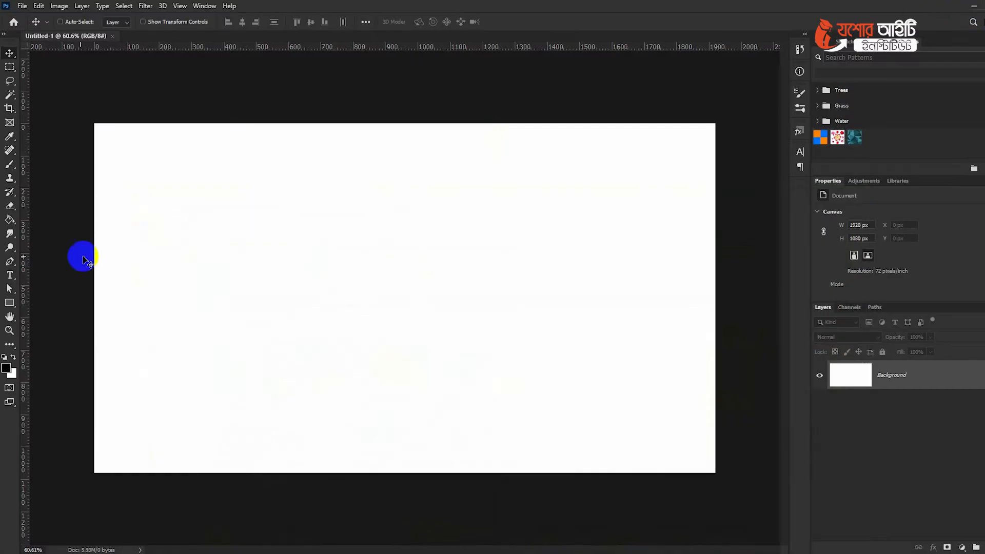
# Fill the Background layer in Photoshop with dark blue #063356 as the foreground colour
pyautogui.click(6, 368)
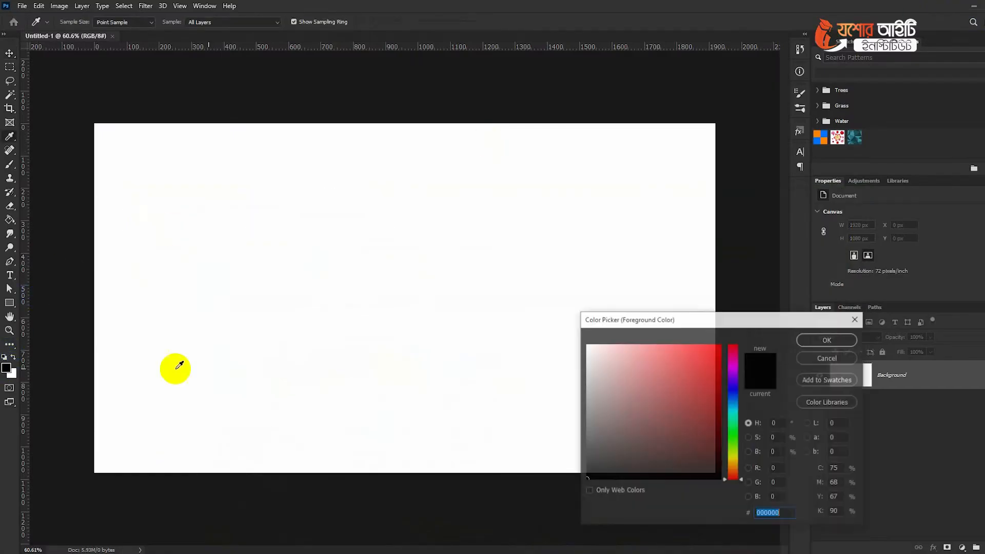
pyautogui.click(735, 402)
pyautogui.click(713, 434)
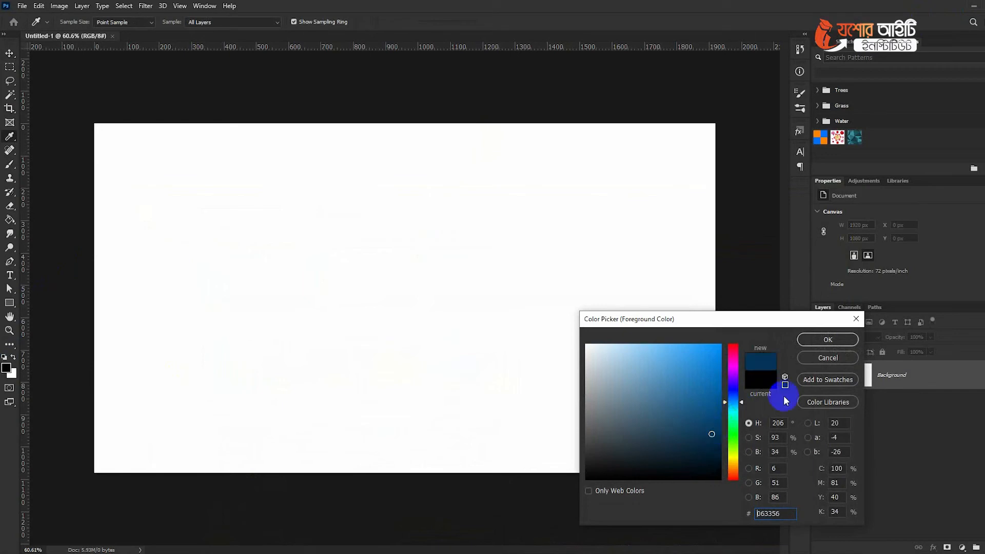
pyautogui.click(845, 343)
pyautogui.press('v')
pyautogui.hotkey('alt', 'BackSpace')
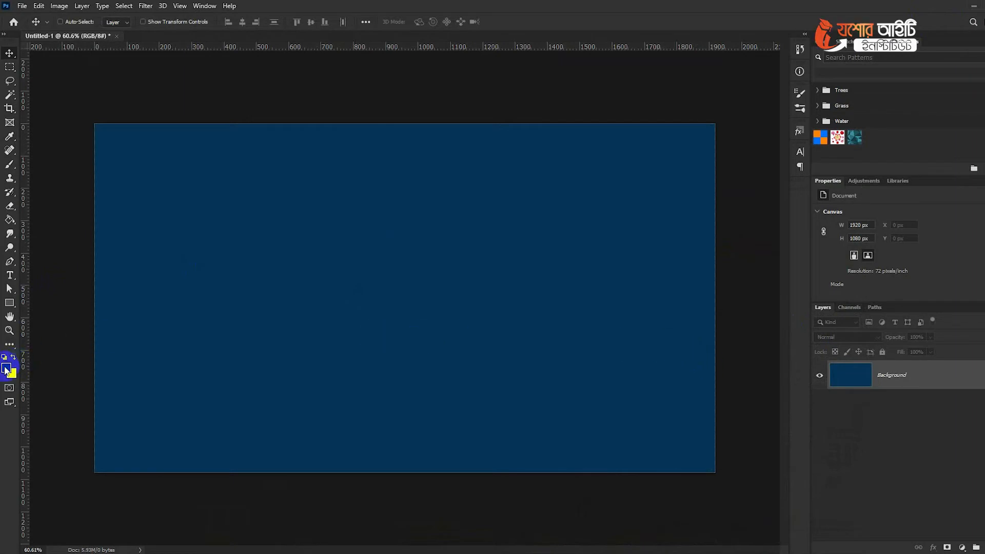
# Set the foreground colour to the darker blue #002440 and return the canvas to white
pyautogui.click(6, 367)
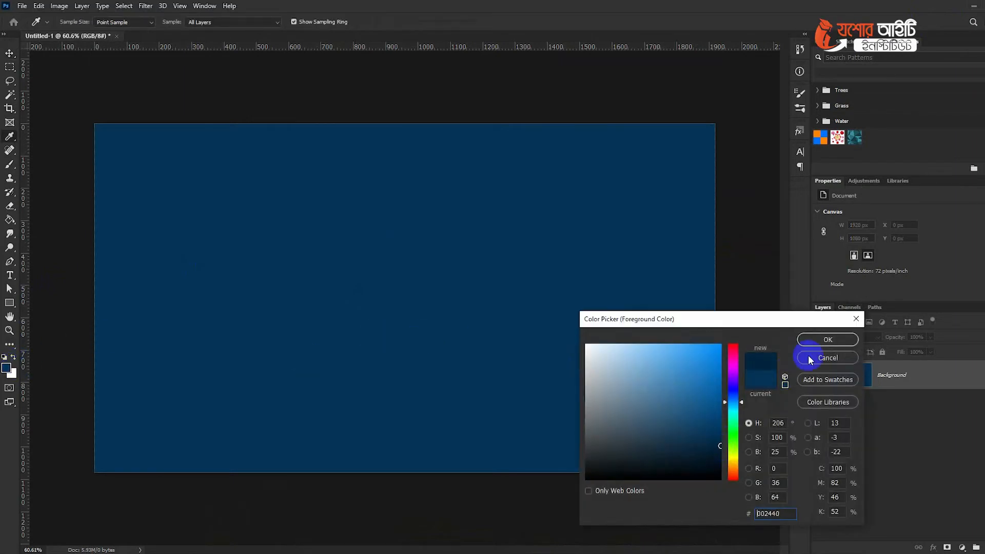
pyautogui.click(815, 341)
pyautogui.hotkey('ctrl', 'BackSpace')
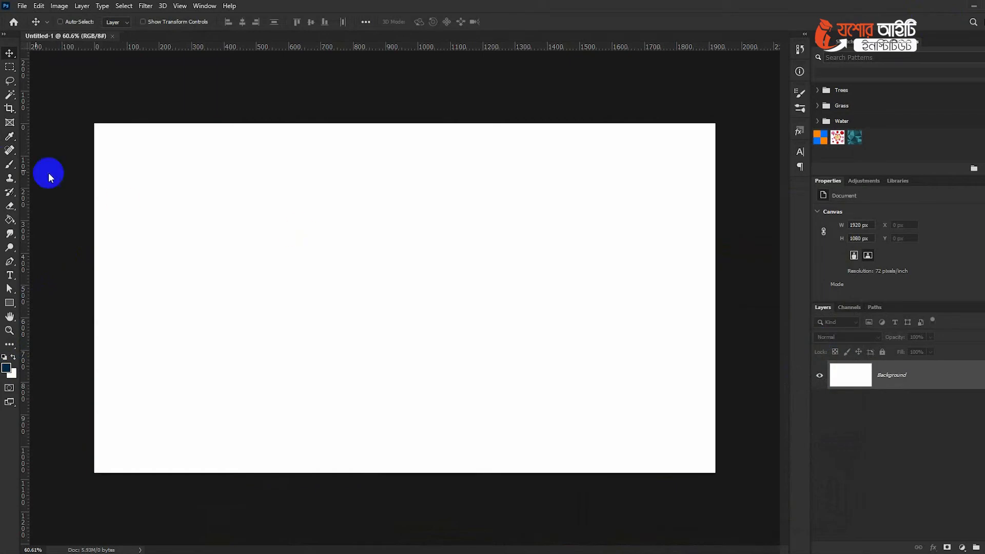
# Choose the Soft Round brush at 900 px for the Brush tool and cover the whole Background layer with #002440
pyautogui.click(7, 164)
pyautogui.rightClick(447, 231)
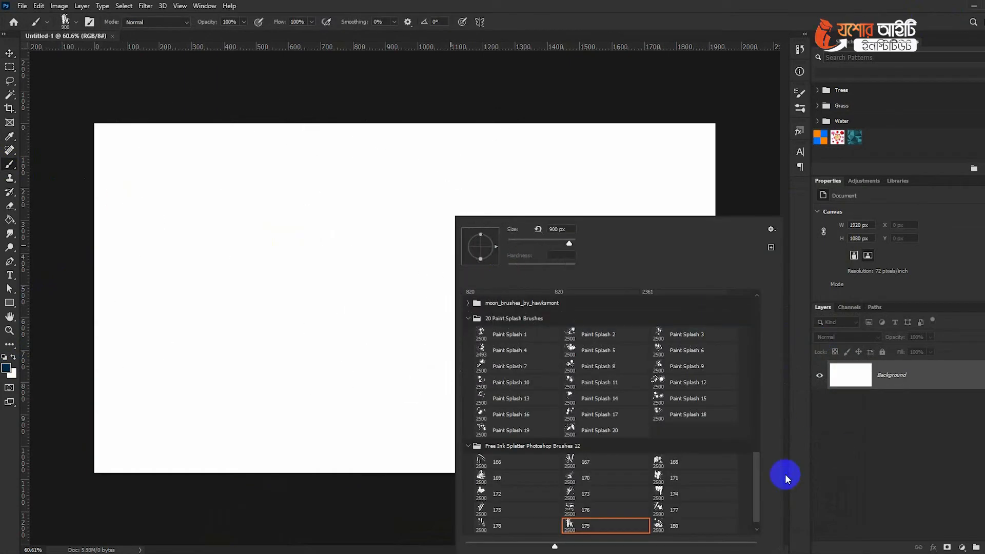
pyautogui.moveTo(758, 487); pyautogui.dragTo(770, 325)
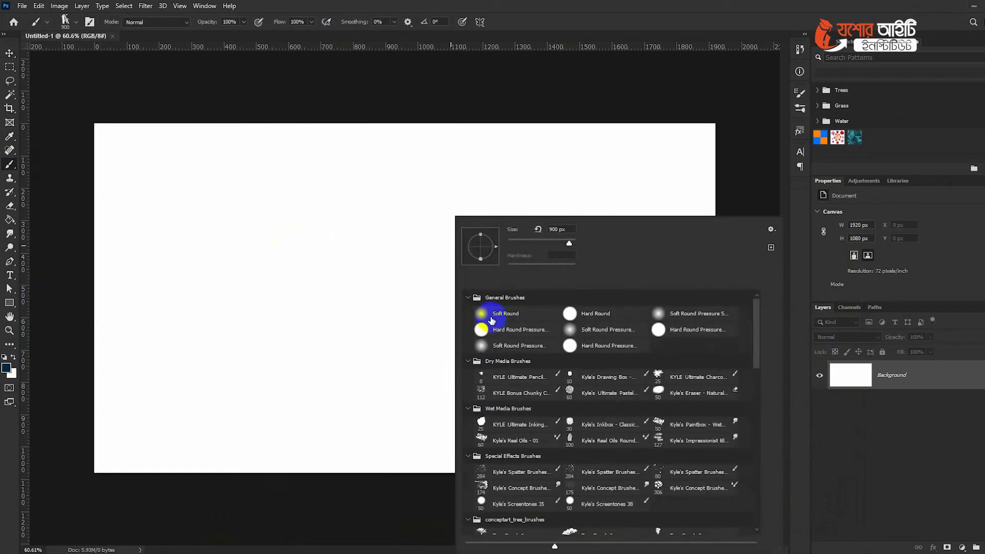
pyautogui.rightClick(10, 165)
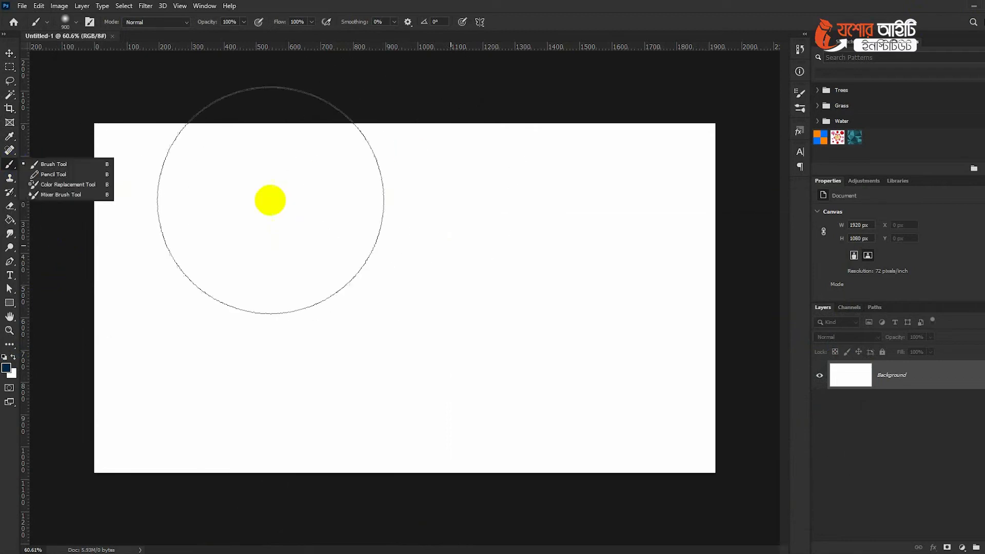
pyautogui.click(130, 178)
pyautogui.moveTo(130, 178)
pyautogui.mouseDown()
pyautogui.moveTo(414, 145)
pyautogui.moveTo(405, 176)
pyautogui.moveTo(123, 224)
pyautogui.moveTo(437, 253)
pyautogui.moveTo(323, 336)
pyautogui.moveTo(3, 473)
pyautogui.moveTo(723, 482)
pyautogui.moveTo(26, 490)
pyautogui.mouseUp()
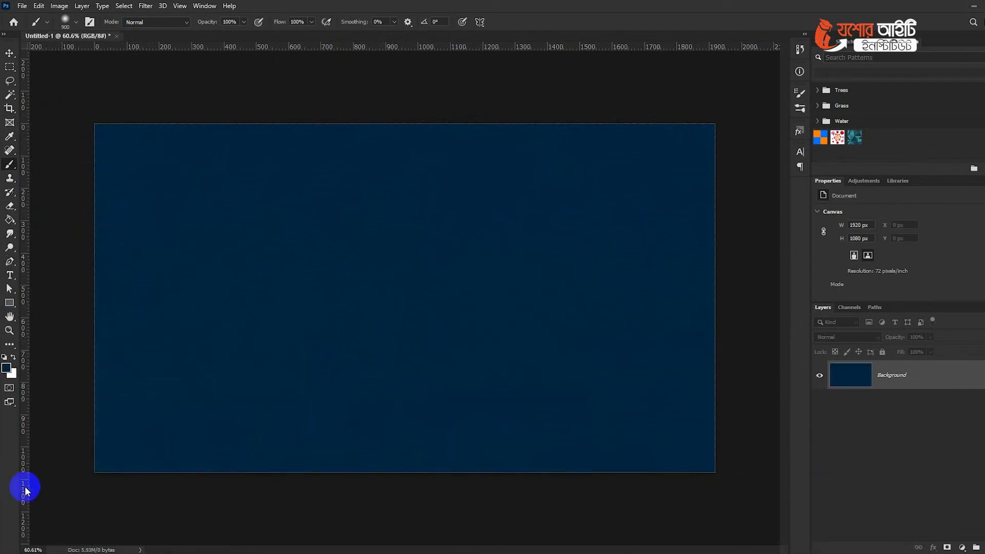
# Pick a darker navy foreground colour and paint it across the upper part of the Background layer with the soft brush at 1300 px
pyautogui.click(5, 369)
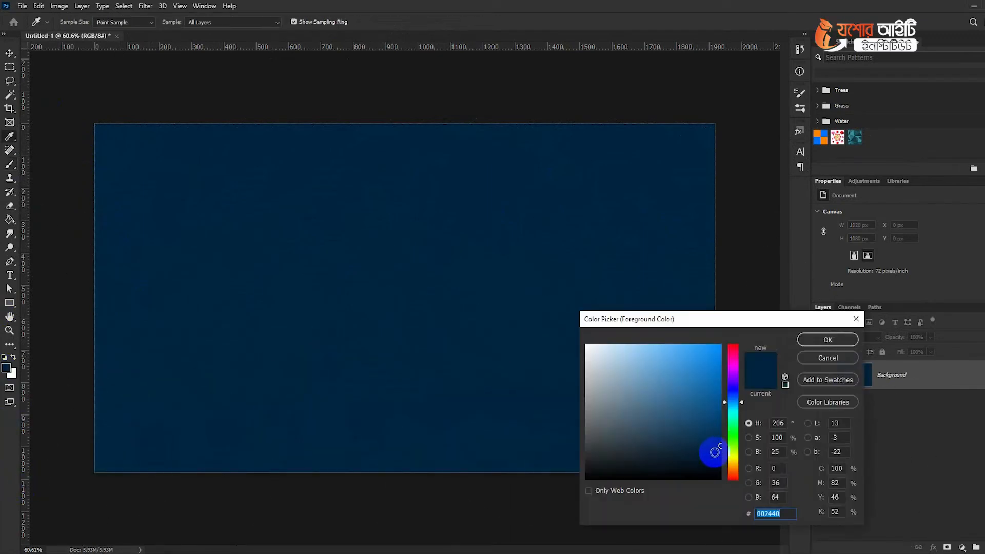
pyautogui.click(808, 348)
pyautogui.moveTo(176, 135)
pyautogui.mouseDown()
pyautogui.moveTo(671, 138)
pyautogui.moveTo(16, 82)
pyautogui.moveTo(719, 132)
pyautogui.moveTo(2, 34)
pyautogui.moveTo(595, 121)
pyautogui.moveTo(732, 101)
pyautogui.moveTo(687, 139)
pyautogui.moveTo(698, 448)
pyautogui.moveTo(180, 462)
pyautogui.moveTo(453, 340)
pyautogui.moveTo(88, 84)
pyautogui.moveTo(649, 104)
pyautogui.moveTo(169, 26)
pyautogui.moveTo(2, 56)
pyautogui.mouseUp()
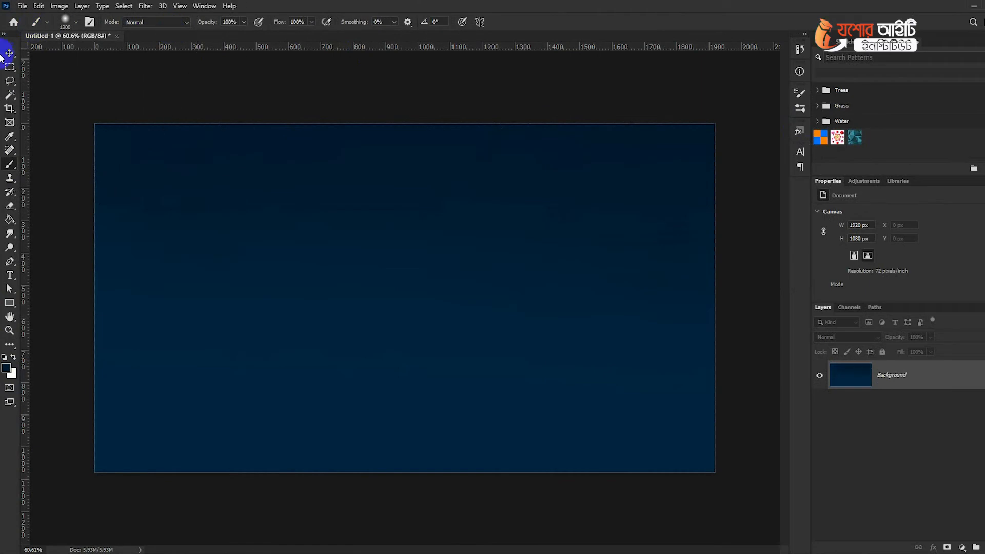
# Add a new layer and outline a jagged mountain range down to the canvas's lower edge with the Lasso tool, about 1920 x 984 px
pyautogui.click(9, 56)
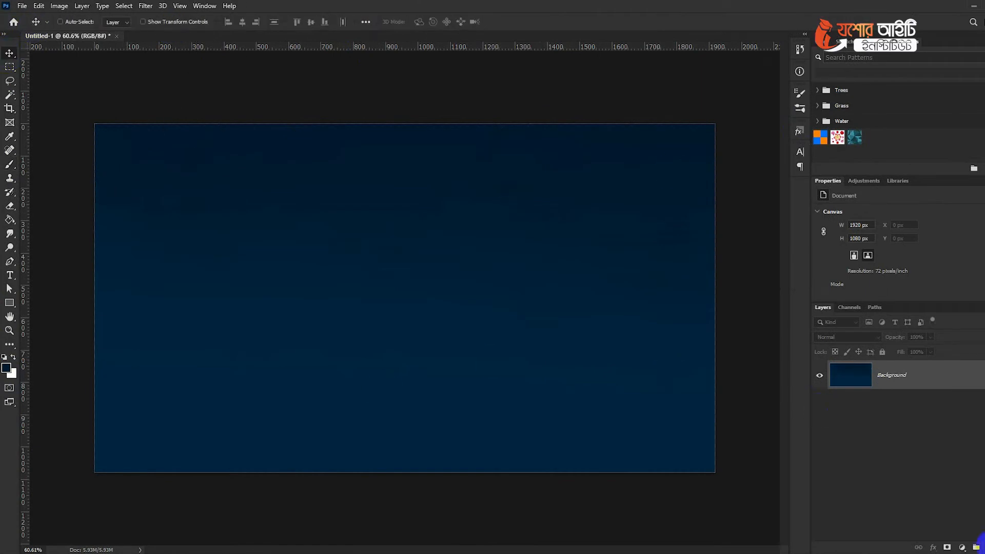
pyautogui.click(981, 547)
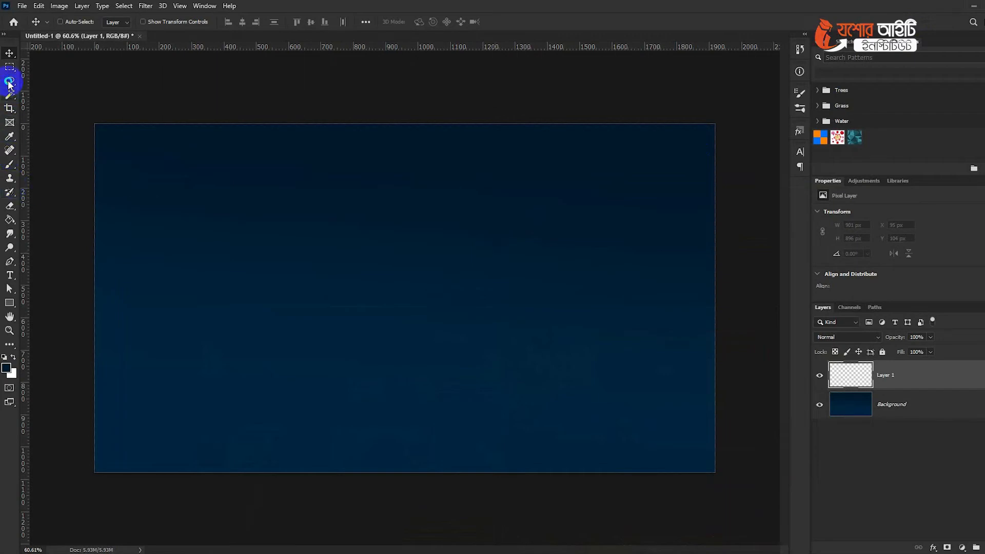
pyautogui.moveTo(8, 83); pyautogui.dragTo(32, 84)
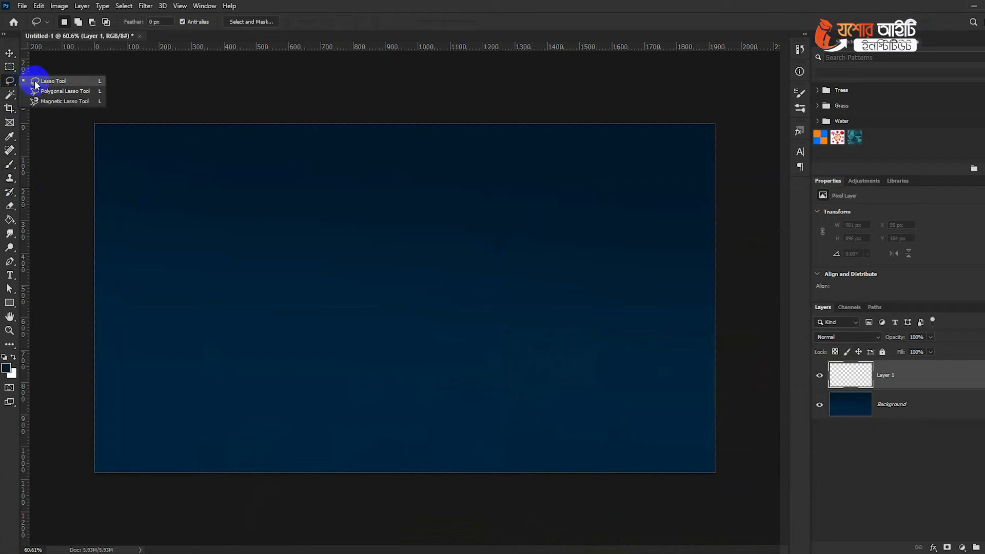
pyautogui.click(39, 81)
pyautogui.moveTo(82, 320)
pyautogui.mouseDown()
pyautogui.moveTo(138, 253)
pyautogui.moveTo(165, 297)
pyautogui.moveTo(186, 280)
pyautogui.moveTo(257, 170)
pyautogui.moveTo(251, 209)
pyautogui.moveTo(261, 209)
pyautogui.moveTo(279, 191)
pyautogui.moveTo(289, 209)
pyautogui.moveTo(308, 172)
pyautogui.moveTo(321, 170)
pyautogui.moveTo(342, 262)
pyautogui.moveTo(359, 218)
pyautogui.moveTo(367, 245)
pyautogui.mouseUp()
pyautogui.moveTo(522, 248)
pyautogui.mouseDown()
pyautogui.moveTo(569, 194)
pyautogui.moveTo(580, 277)
pyautogui.moveTo(629, 281)
pyautogui.moveTo(670, 259)
pyautogui.moveTo(734, 304)
pyautogui.moveTo(722, 404)
pyautogui.moveTo(727, 521)
pyautogui.moveTo(70, 416)
pyautogui.moveTo(82, 314)
pyautogui.mouseUp()
pyautogui.moveTo(70, 511)
pyautogui.mouseDown()
pyautogui.moveTo(600, 522)
pyautogui.moveTo(425, 352)
pyautogui.mouseUp()
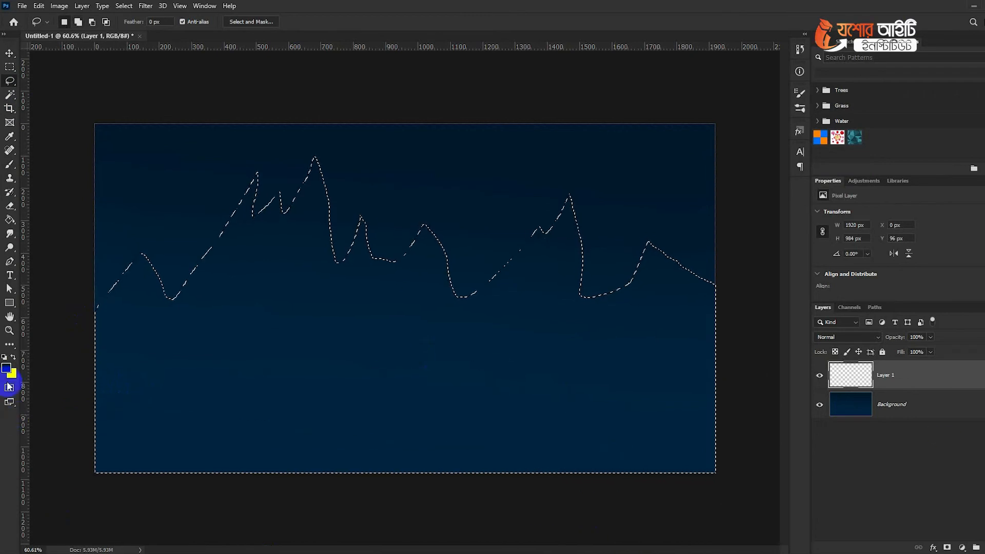
pyautogui.hotkey('ctrl', 'BackSpace')
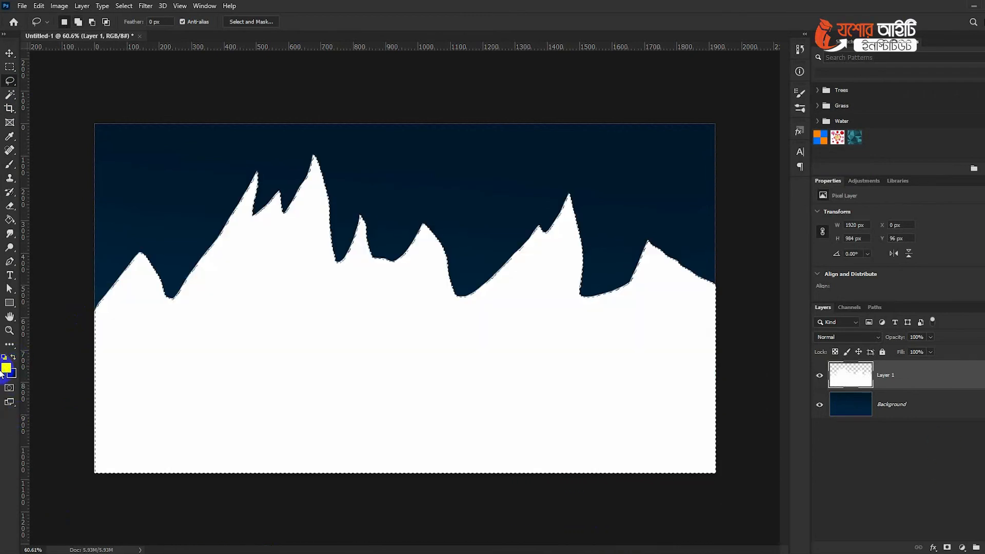
pyautogui.hotkey('ctrl', 'd')
pyautogui.click(9, 54)
pyautogui.moveTo(870, 340); pyautogui.dragTo(849, 339)
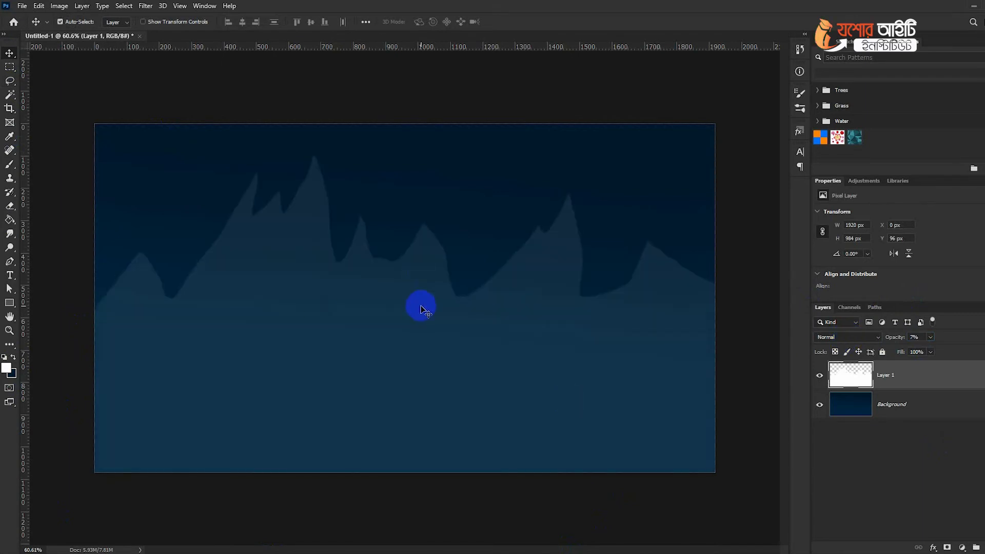
pyautogui.hotkey('ctrl', 'z')
pyautogui.hotkey('ctrl', 'z')
pyautogui.hotkey('ctrl', 'z')
pyautogui.hotkey('ctrl', 'z')
# Fill the mountain selection with black, deselect it and lower the mountain layer's opacity so it blends faintly into the sky
pyautogui.click(11, 366)
pyautogui.click(13, 358)
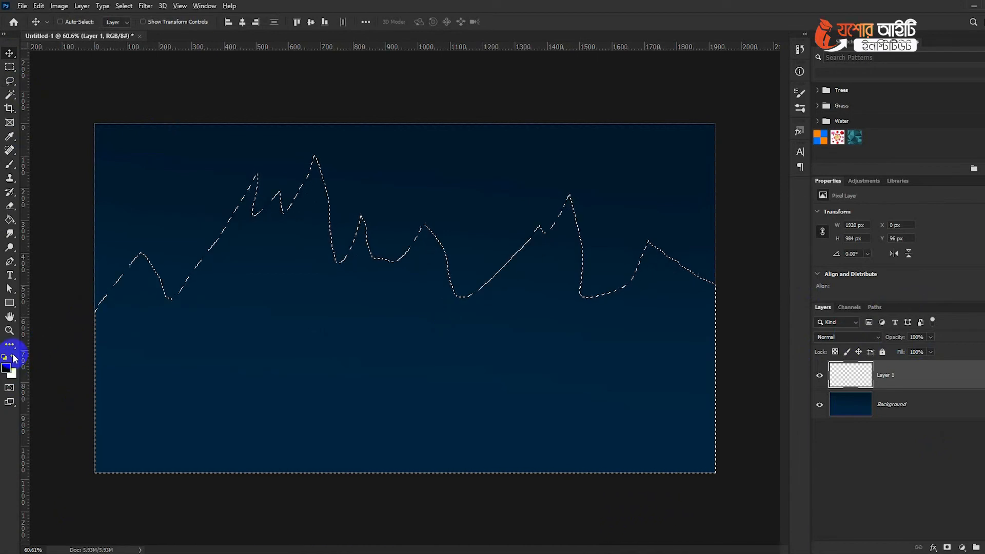
pyautogui.hotkey('alt', 'BackSpace')
pyautogui.hotkey('ctrl', 'd')
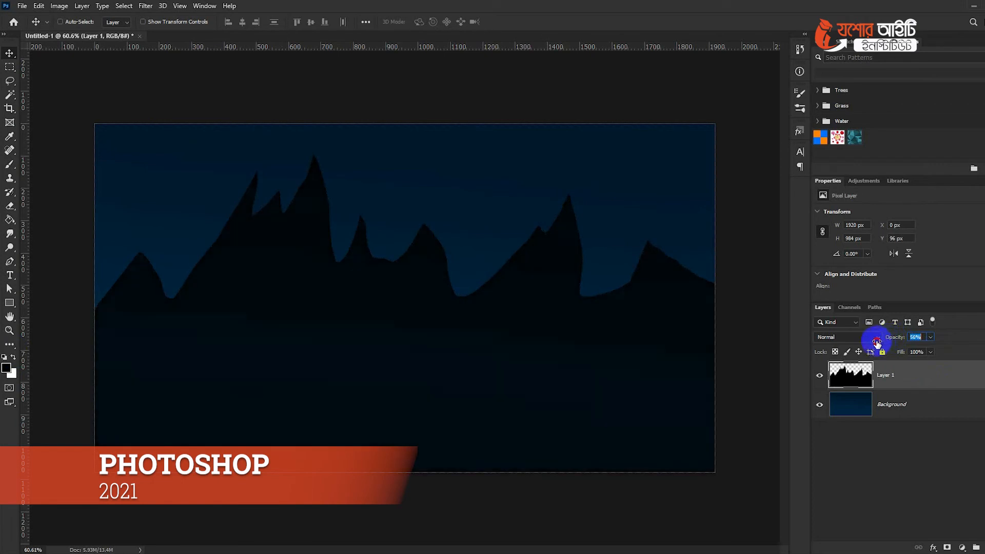
# On a new layer, lasso a gently wavy ground strip about 265 px high across the canvas's lower edge and fill it with black
pyautogui.click(982, 545)
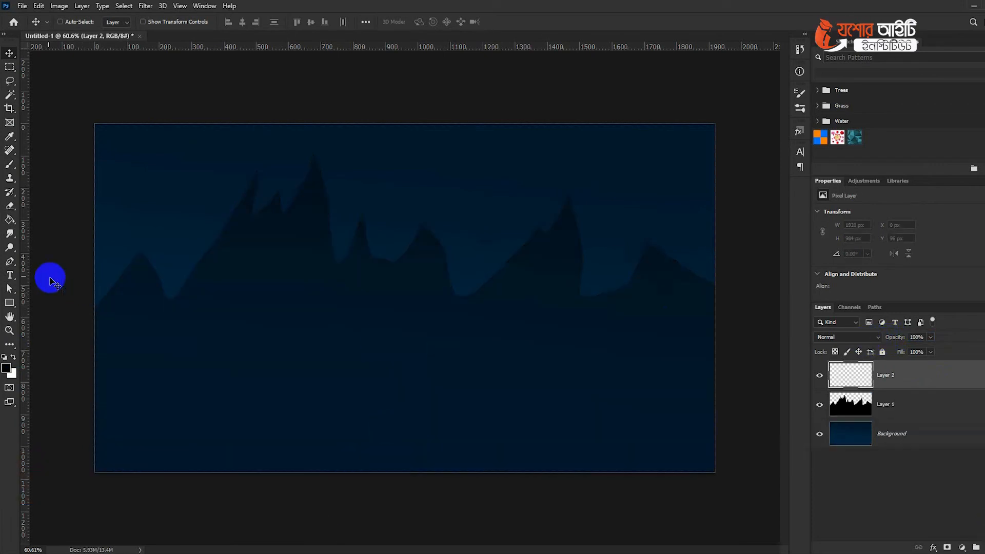
pyautogui.click(10, 82)
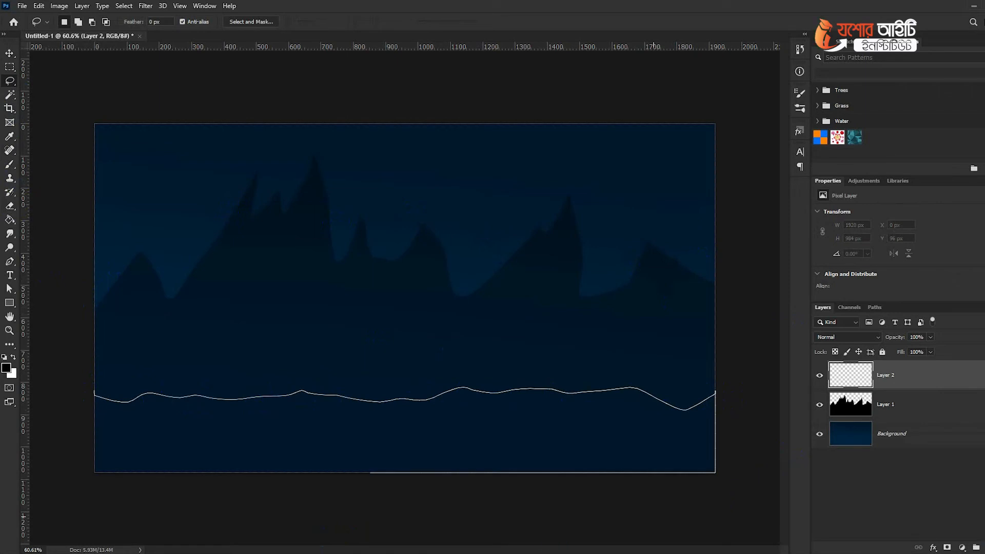
pyautogui.moveTo(29, 462); pyautogui.dragTo(28, 456)
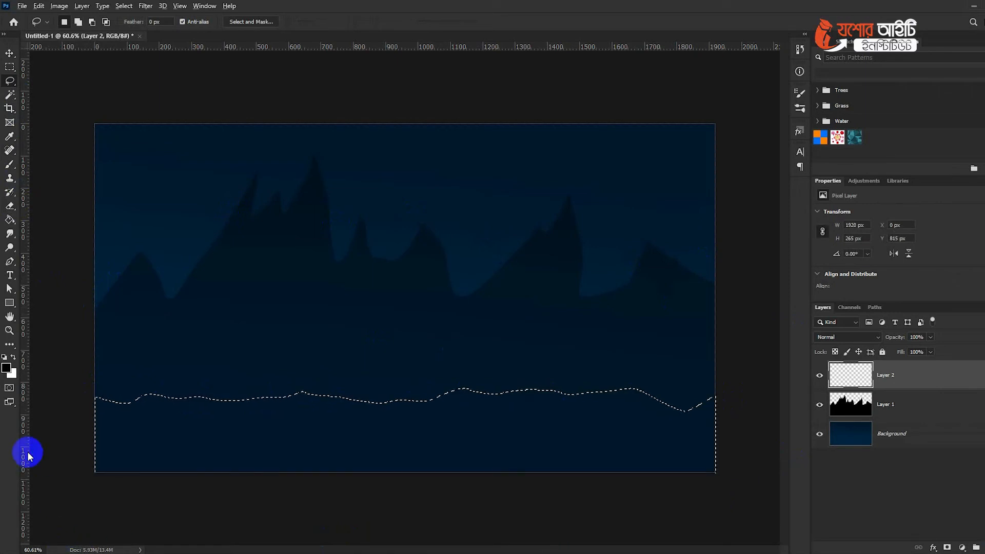
pyautogui.hotkey('alt', 'BackSpace')
pyautogui.hotkey('ctrl', 'd')
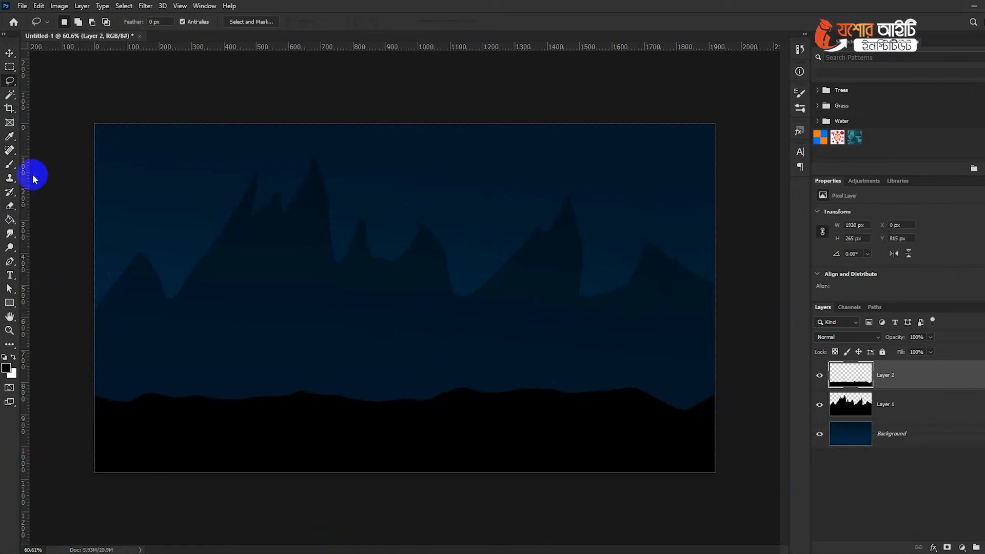
# Choose brush 7 from the Grass Photoshop Brushes 7 set for the Brush tool and reduce its size to 500 px
pyautogui.click(11, 164)
pyautogui.rightClick(193, 242)
pyautogui.moveTo(513, 347)
pyautogui.mouseDown()
pyautogui.moveTo(519, 506)
pyautogui.moveTo(344, 530)
pyautogui.mouseUp()
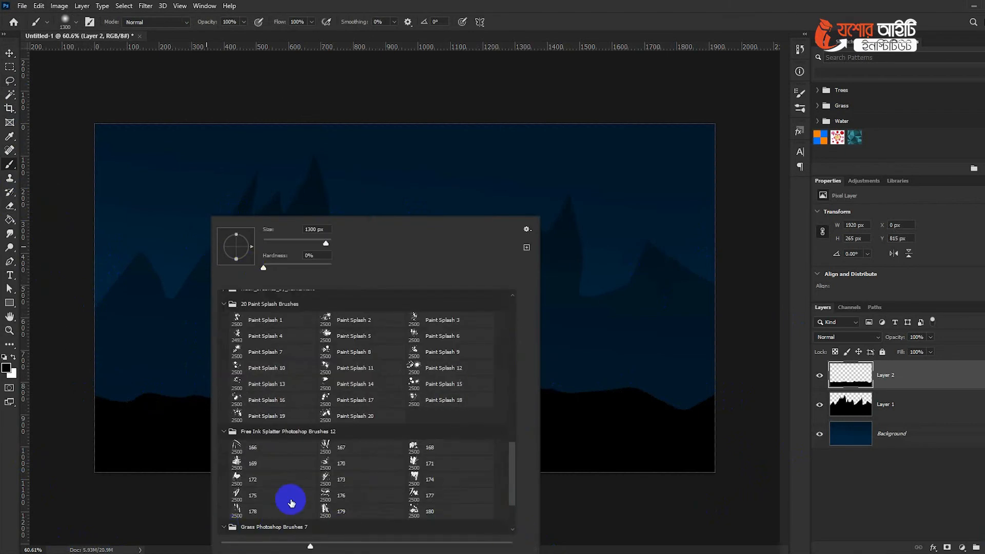
pyautogui.scroll(-3, 308, 492)
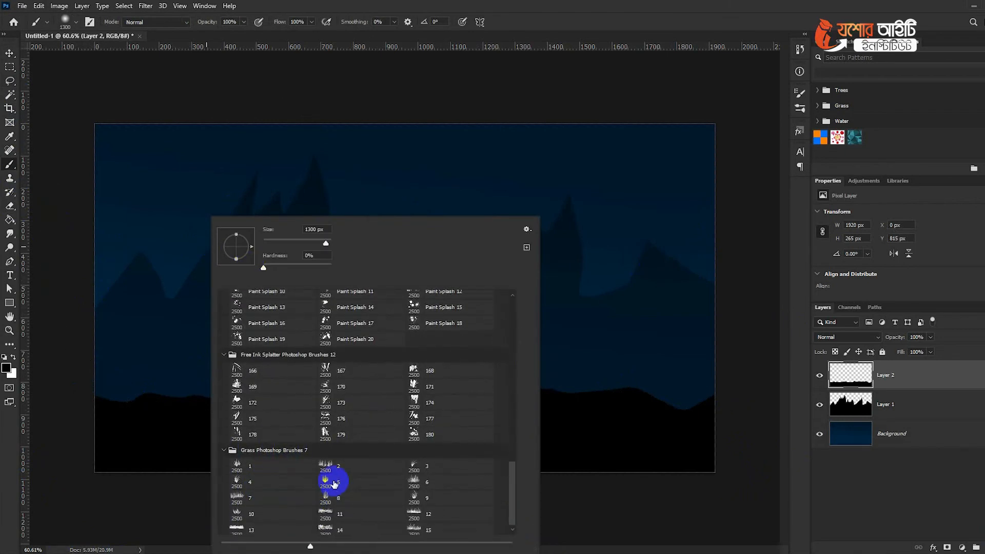
pyautogui.click(237, 496)
pyautogui.click(165, 356)
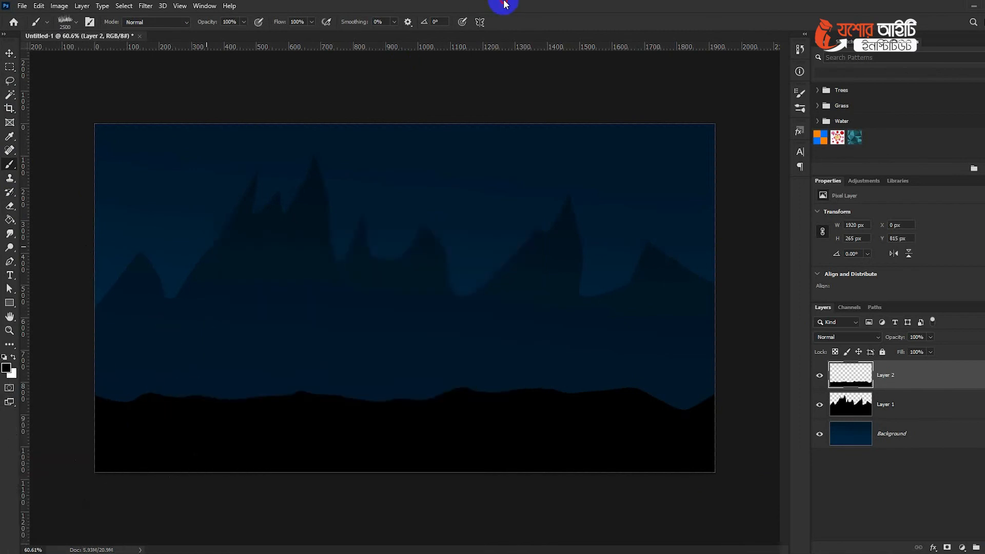
pyautogui.press('[')
pyautogui.press('[')
pyautogui.press('[')
pyautogui.press('[')
pyautogui.press('[')
pyautogui.press('[')
pyautogui.press('[')
pyautogui.press('[')
pyautogui.press('[')
pyautogui.press('[')
pyautogui.press('[')
pyautogui.press('[')
pyautogui.press('[')
pyautogui.press('[')
pyautogui.press('[')
pyautogui.press('[')
pyautogui.press('[')
pyautogui.press('[')
pyautogui.press('[')
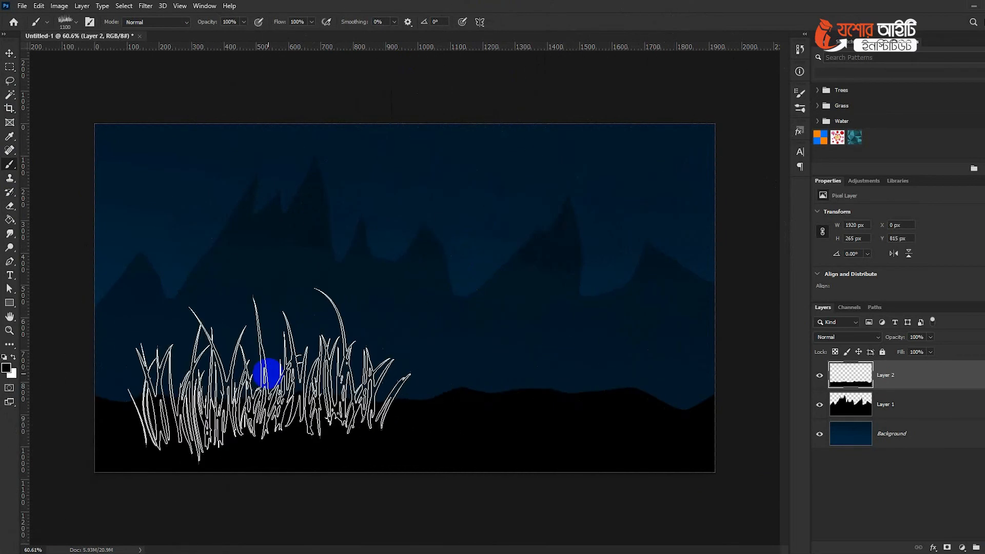
pyautogui.press('[')
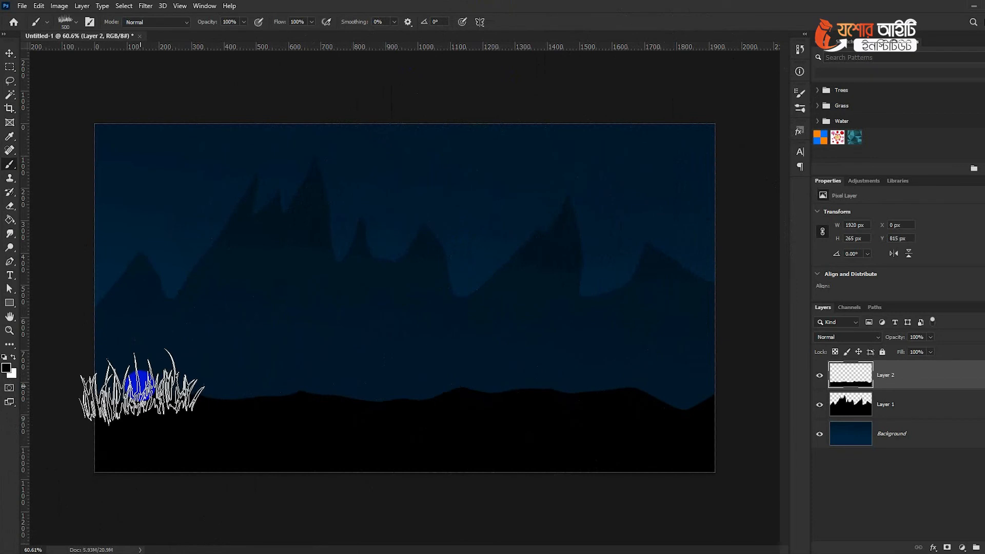
# Paint trial grass strokes along the left part of the ground edge on Layer 2 and undo the last stroke
pyautogui.moveTo(193, 386); pyautogui.dragTo(273, 386)
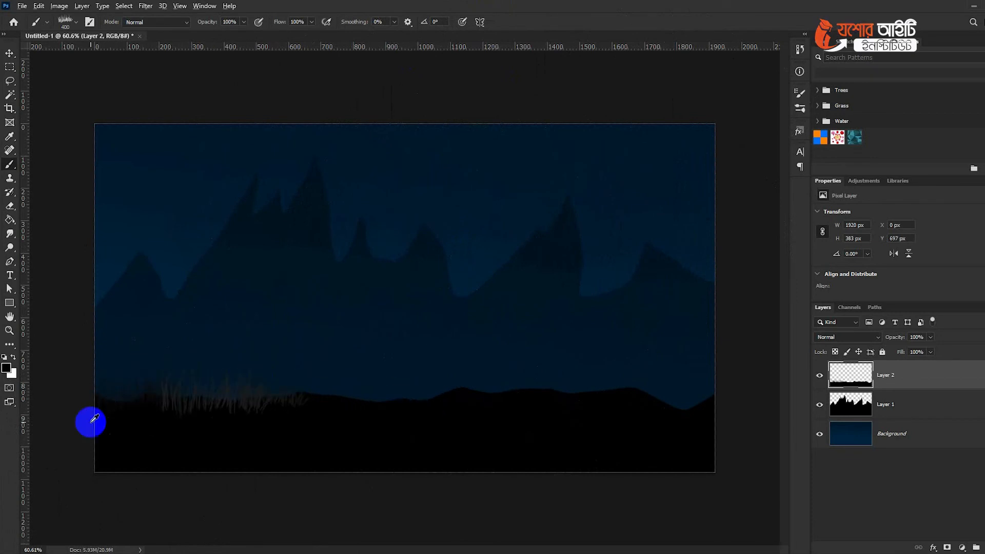
pyautogui.scroll(4, 91, 422)
pyautogui.moveTo(268, 434); pyautogui.dragTo(431, 442)
pyautogui.scroll(3, 411, 449)
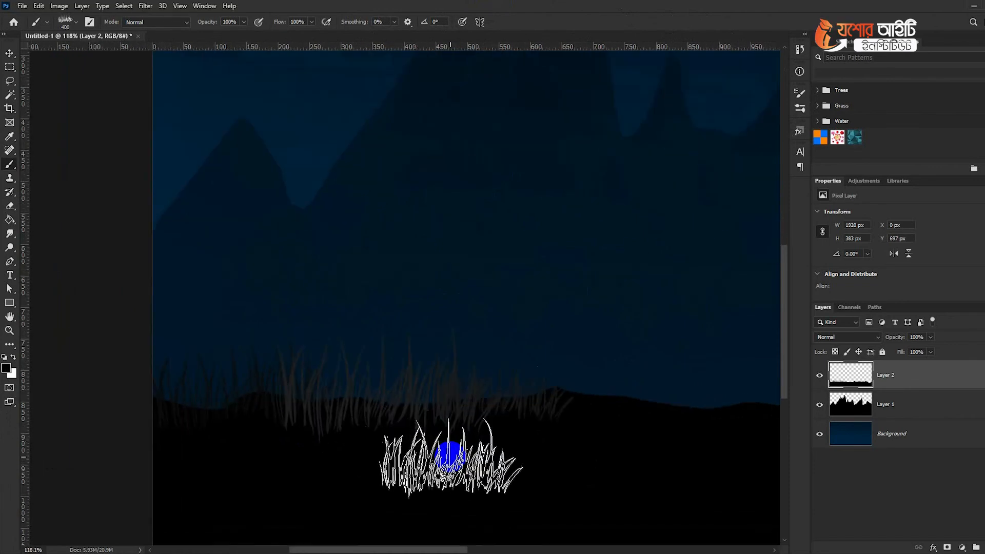
pyautogui.hotkey('ctrl', 'z')
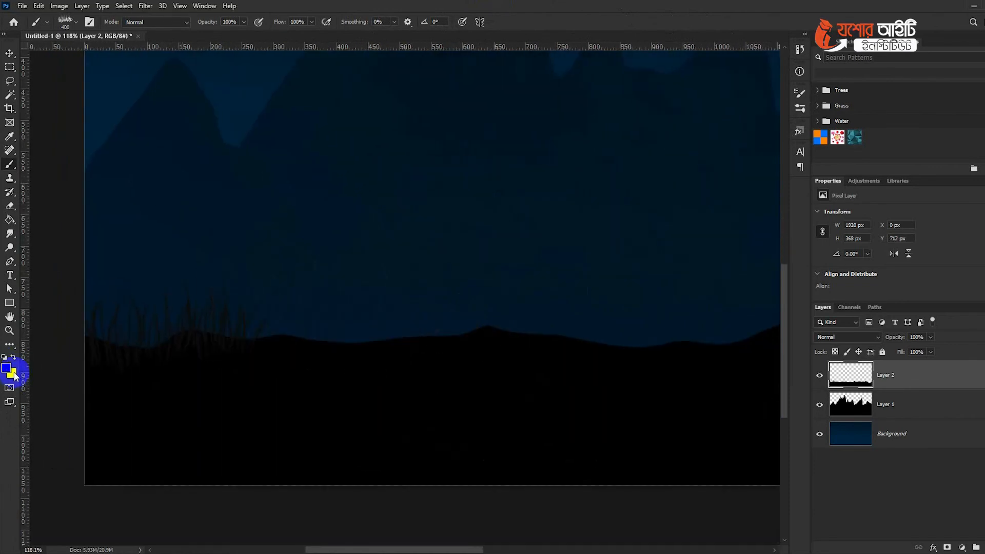
# Set the background colour to near-black #0d0b0b
pyautogui.click(15, 378)
pyautogui.click(590, 479)
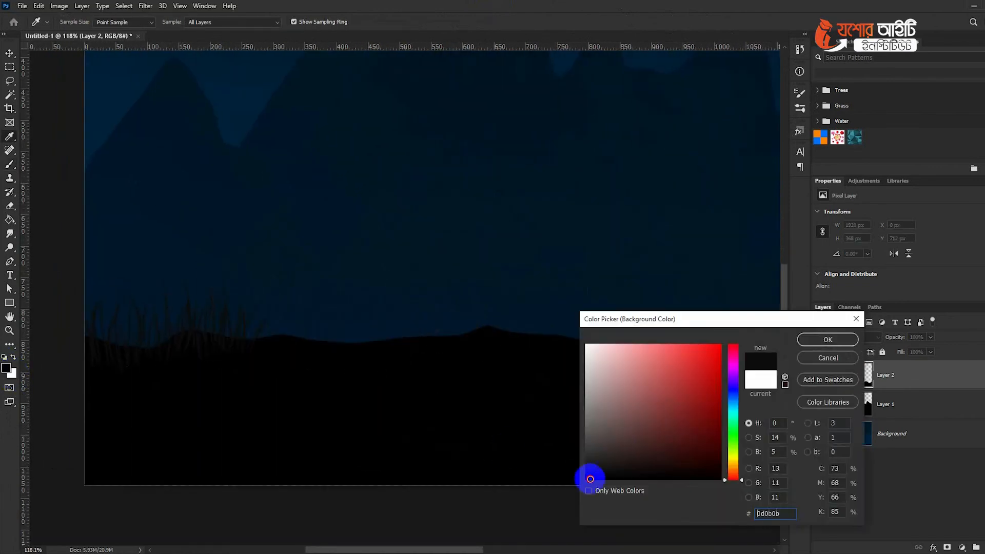
pyautogui.click(811, 341)
# On a new layer, paint dense grass over the full width of the ground with the grass brush at 500 px
pyautogui.scroll(-4, 343, 367)
pyautogui.moveTo(494, 388); pyautogui.dragTo(377, 425)
pyautogui.press(']')
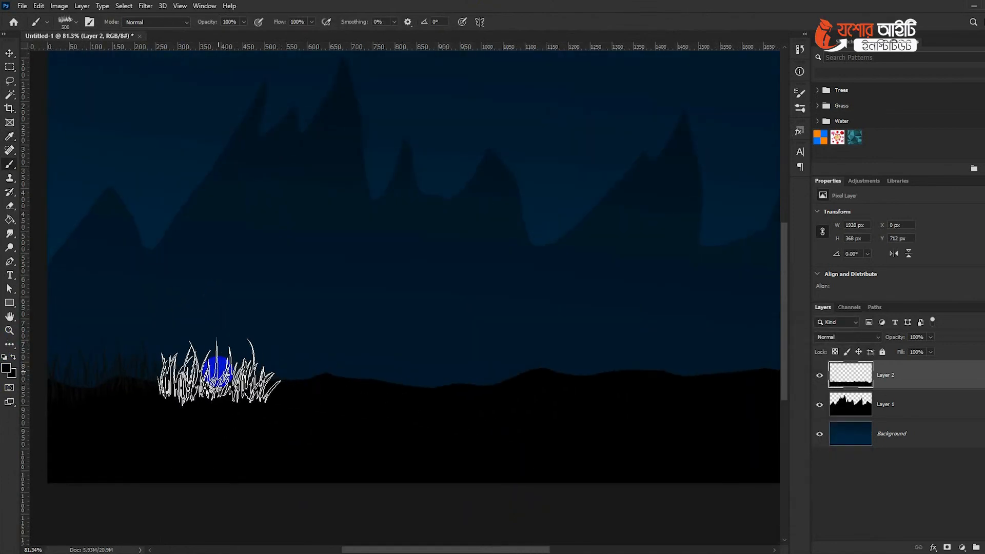
pyautogui.click(984, 547)
pyautogui.click(186, 372)
pyautogui.moveTo(211, 372)
pyautogui.mouseDown()
pyautogui.moveTo(653, 368)
pyautogui.moveTo(767, 359)
pyautogui.mouseUp()
pyautogui.moveTo(704, 368); pyautogui.dragTo(426, 354)
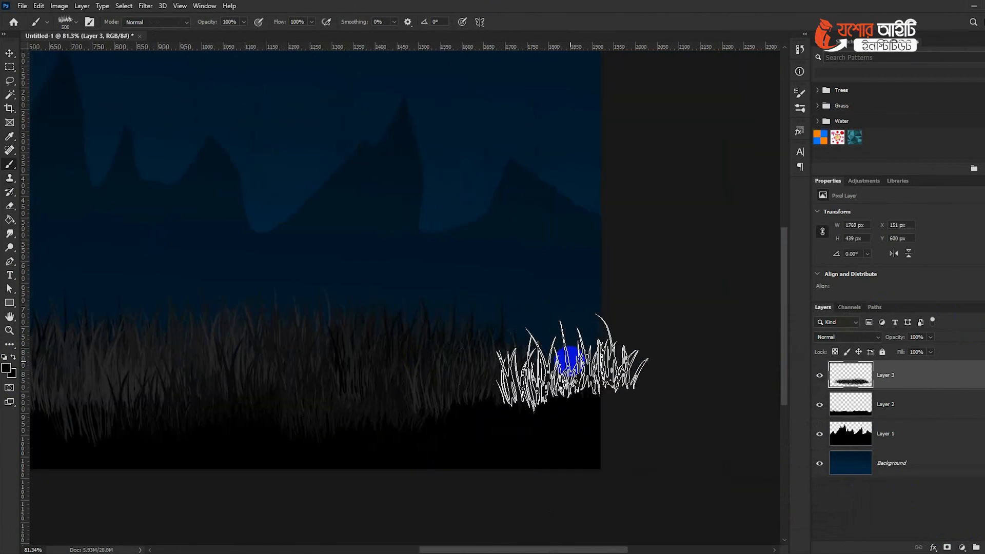
pyautogui.scroll(-2, 616, 380)
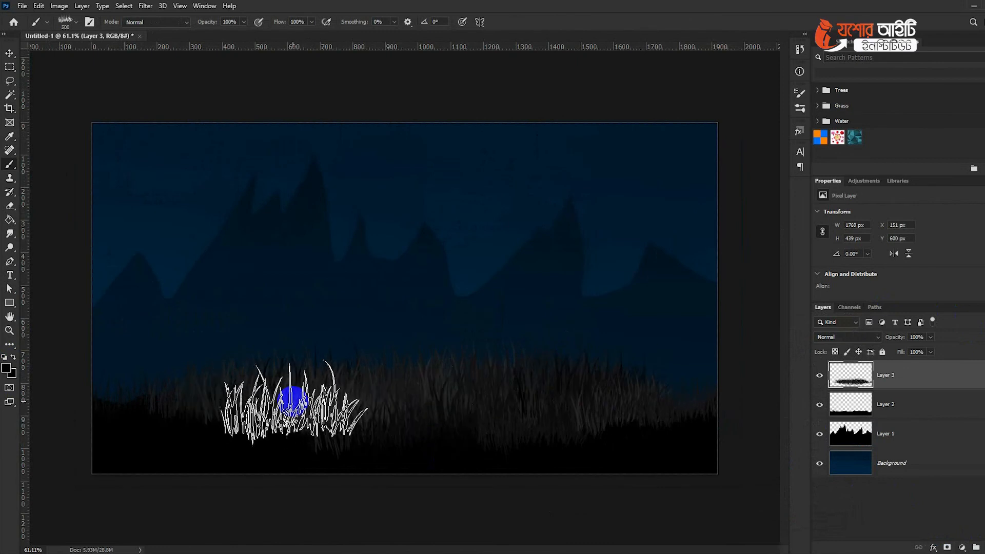
pyautogui.moveTo(97, 395)
pyautogui.mouseDown()
pyautogui.moveTo(492, 414)
pyautogui.moveTo(741, 457)
pyautogui.moveTo(688, 409)
pyautogui.moveTo(731, 403)
pyautogui.moveTo(657, 451)
pyautogui.moveTo(105, 459)
pyautogui.moveTo(688, 452)
pyautogui.moveTo(99, 407)
pyautogui.mouseUp()
pyautogui.click(9, 53)
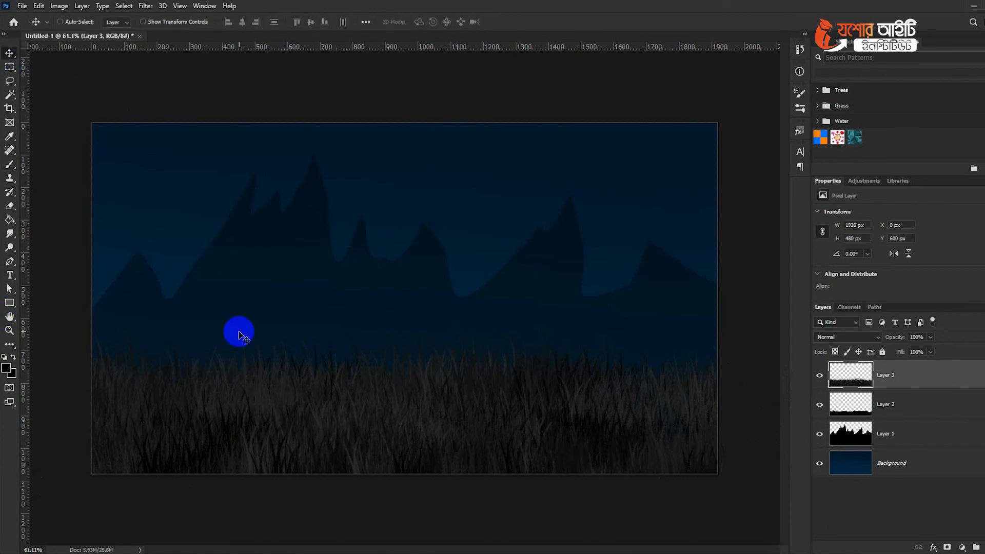
# Add another layer and choose Tree Brush 1 from the conceptart_tree_brushes set at 1200 px
pyautogui.scroll(1, 237, 330)
pyautogui.click(980, 546)
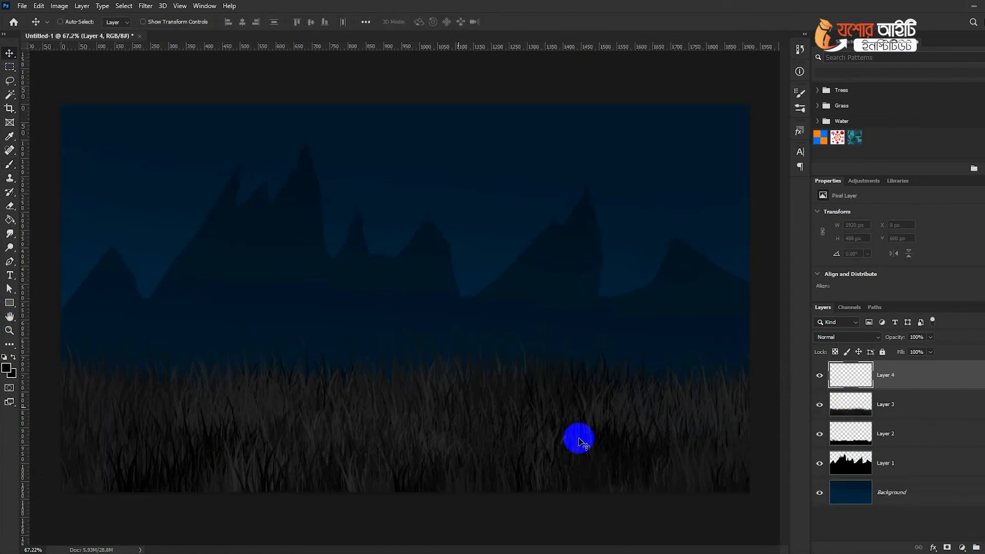
pyautogui.click(10, 164)
pyautogui.rightClick(313, 256)
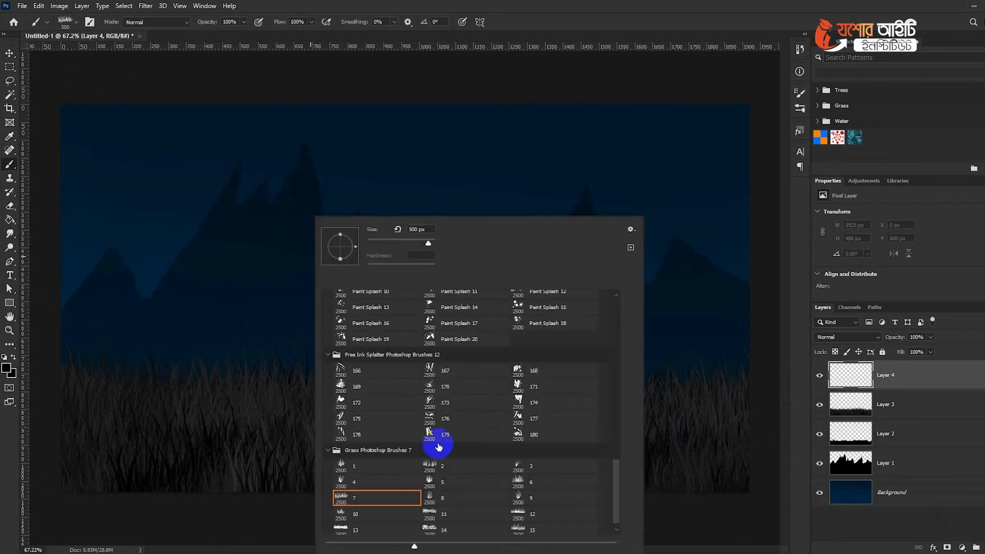
pyautogui.scroll(10, 439, 448)
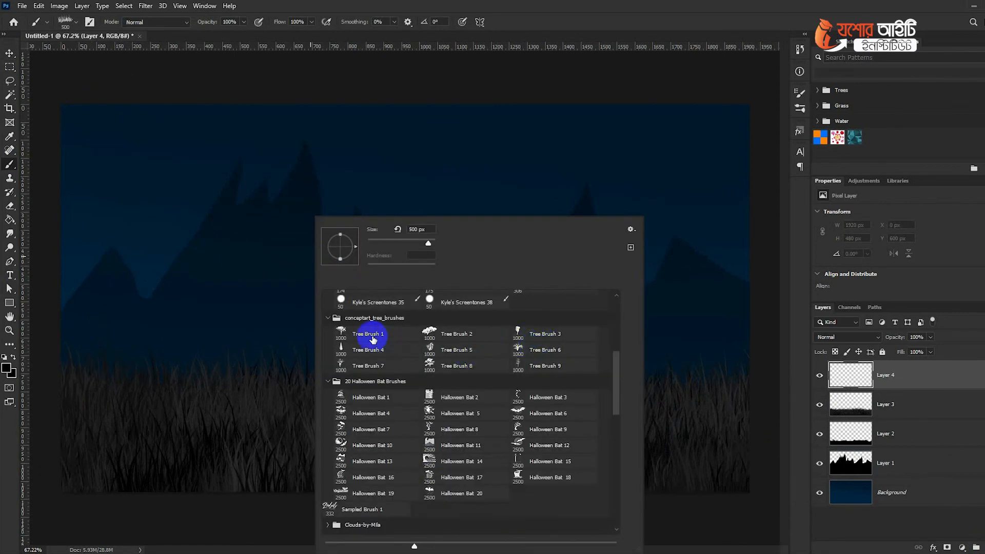
pyautogui.click(533, 21)
pyautogui.press(']')
pyautogui.press(']')
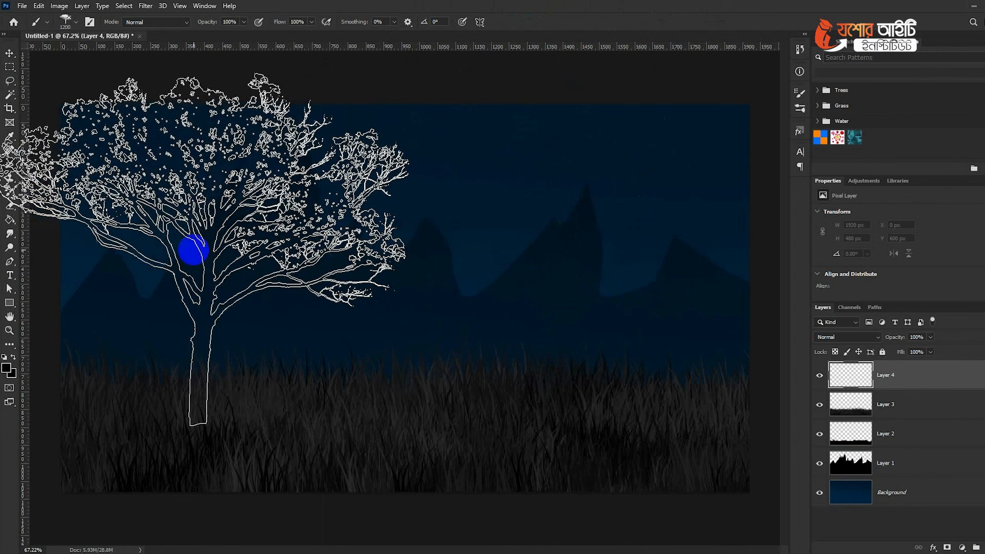
# Stamp one large tree in the left part of the landscape and move its layer beneath the grass on Layer 3
pyautogui.click(192, 242)
pyautogui.scroll(-3, 578, 347)
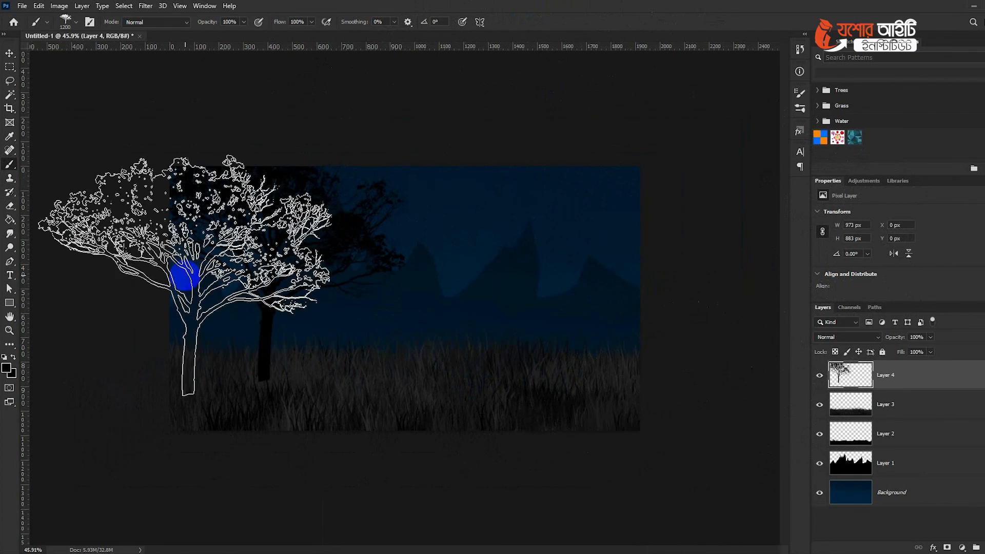
pyautogui.click(8, 61)
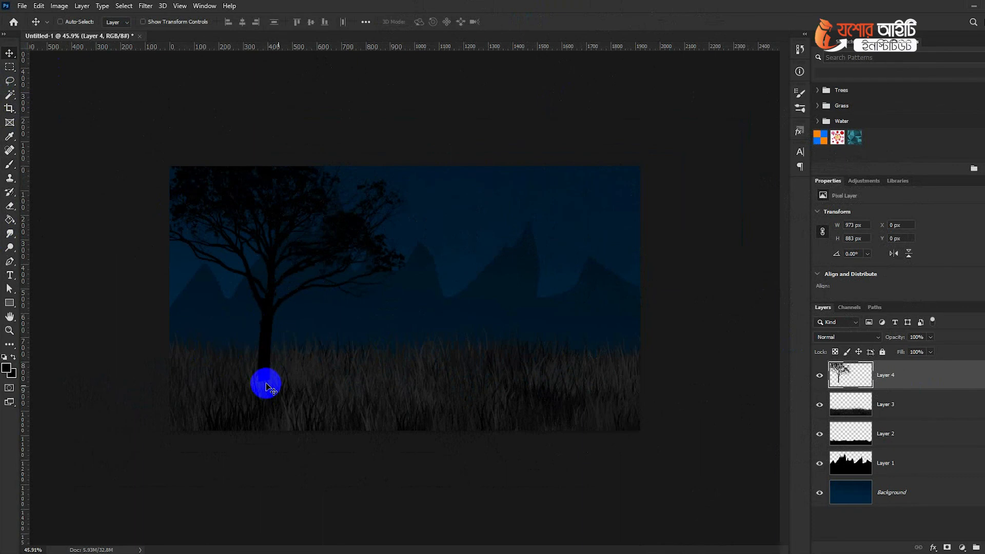
pyautogui.moveTo(905, 388); pyautogui.dragTo(905, 411)
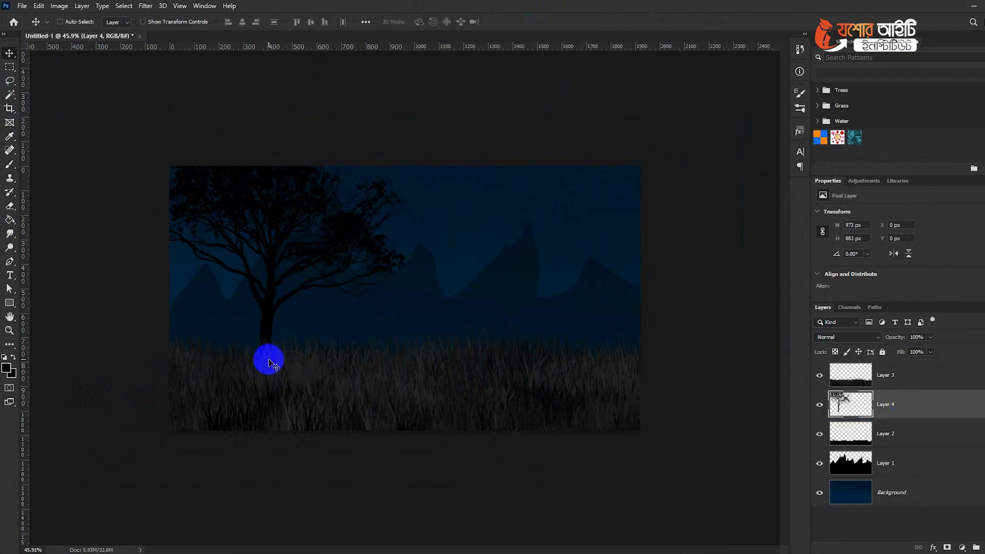
# Move the grass on Layer 3 straight down to a Y position of about 678 px
pyautogui.click(888, 375)
pyautogui.moveTo(403, 366); pyautogui.dragTo(402, 387)
pyautogui.scroll(3, 406, 336)
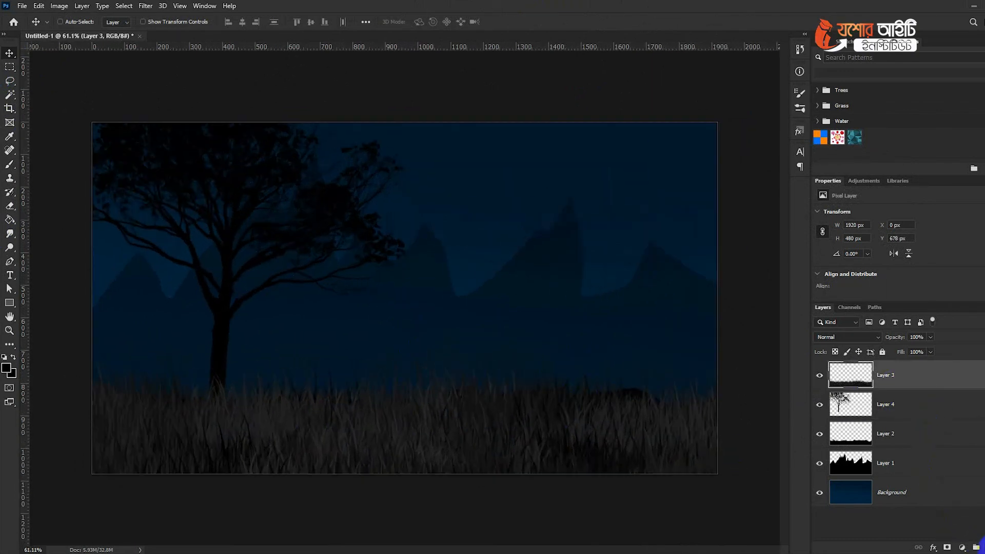
# Add a new layer above the grass, set the painting colour to white and choose the moon4 brush from the moon_brushes_by_hawksmont set
pyautogui.click(977, 547)
pyautogui.click(9, 163)
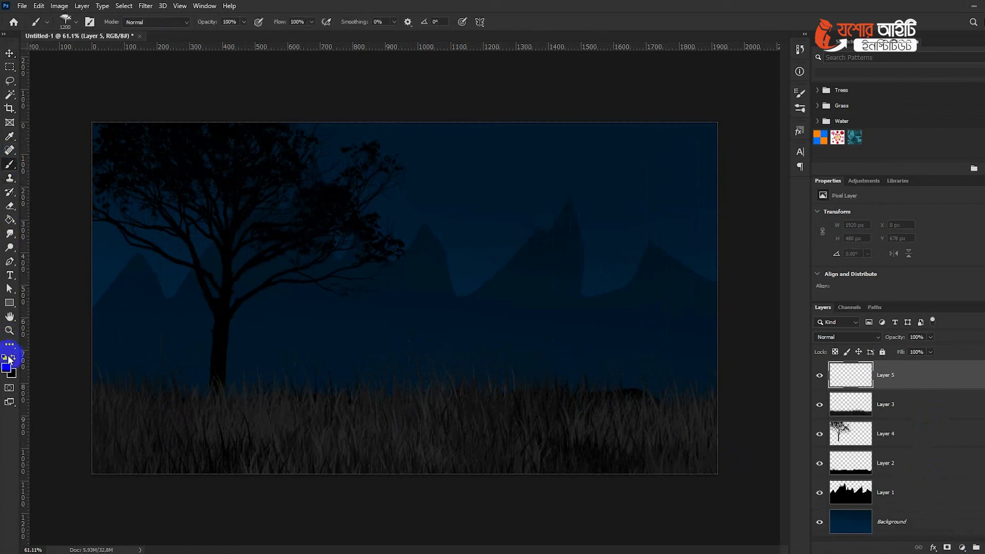
pyautogui.click(4, 356)
pyautogui.click(12, 357)
pyautogui.rightClick(542, 245)
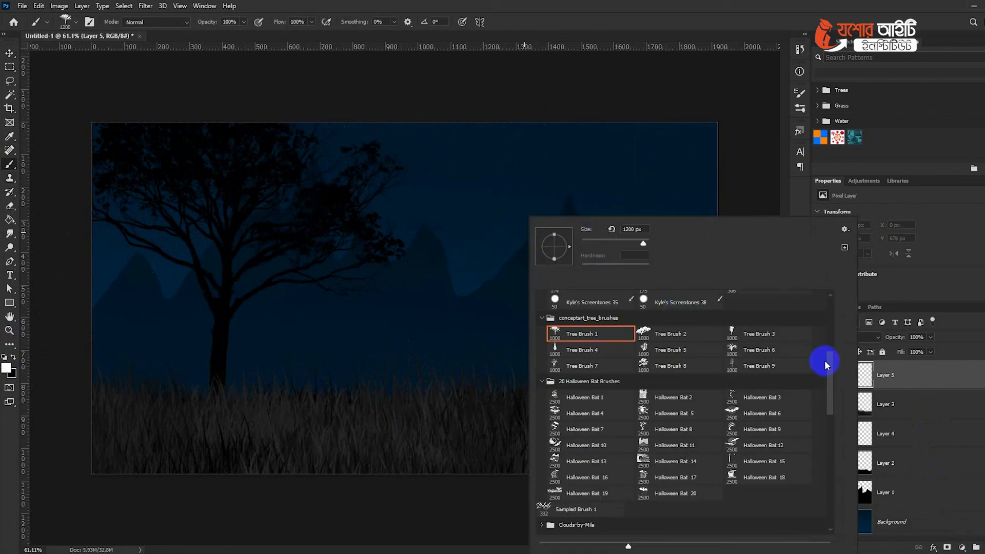
pyautogui.moveTo(830, 382)
pyautogui.mouseDown()
pyautogui.moveTo(840, 436)
pyautogui.moveTo(831, 458)
pyautogui.mouseUp()
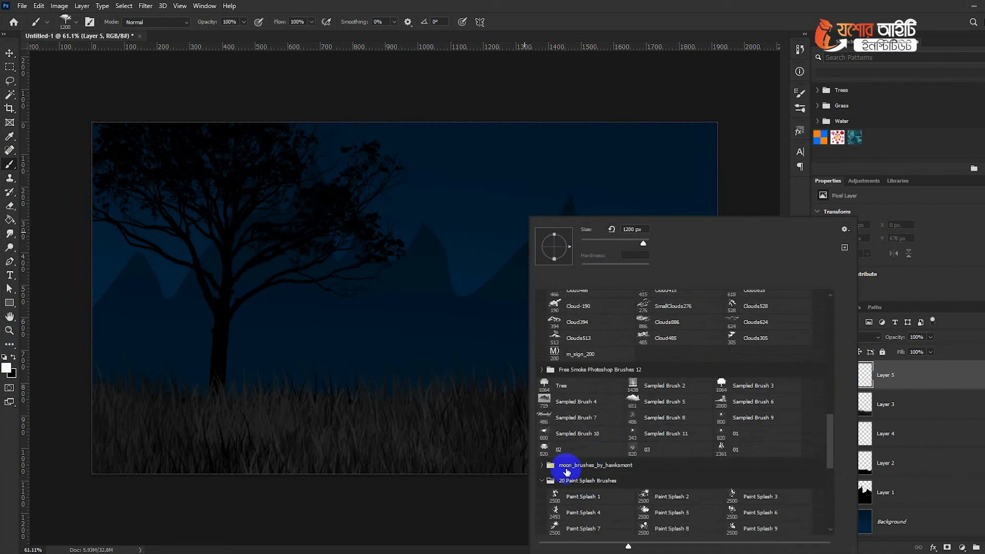
pyautogui.click(542, 465)
pyautogui.scroll(-2, 744, 462)
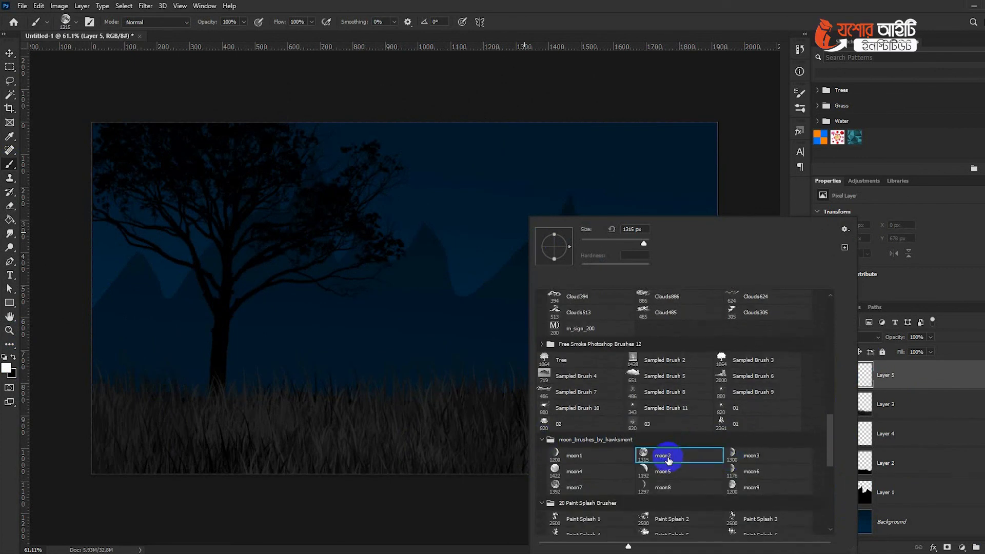
pyautogui.click(702, 5)
# Resize the moon brush to 700 px and stamp one full moon in the right part of the sky
pyautogui.press('[')
pyautogui.press('[')
pyautogui.press('[')
pyautogui.press('[')
pyautogui.press('[')
pyautogui.press('[')
pyautogui.press('[')
pyautogui.press('[')
pyautogui.press('[')
pyautogui.press('[')
pyautogui.press('[')
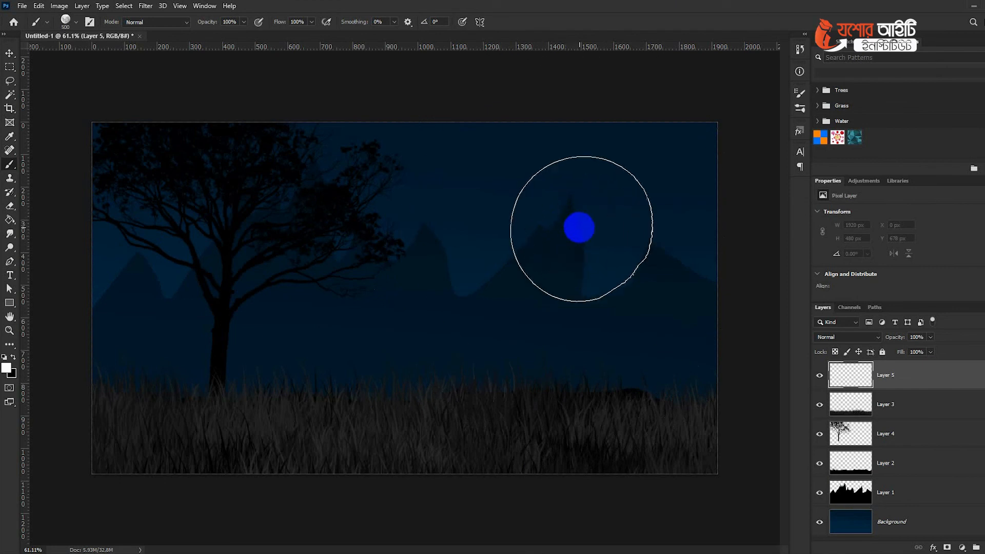
pyautogui.press(']')
pyautogui.press(']')
pyautogui.press(']')
pyautogui.click(574, 243)
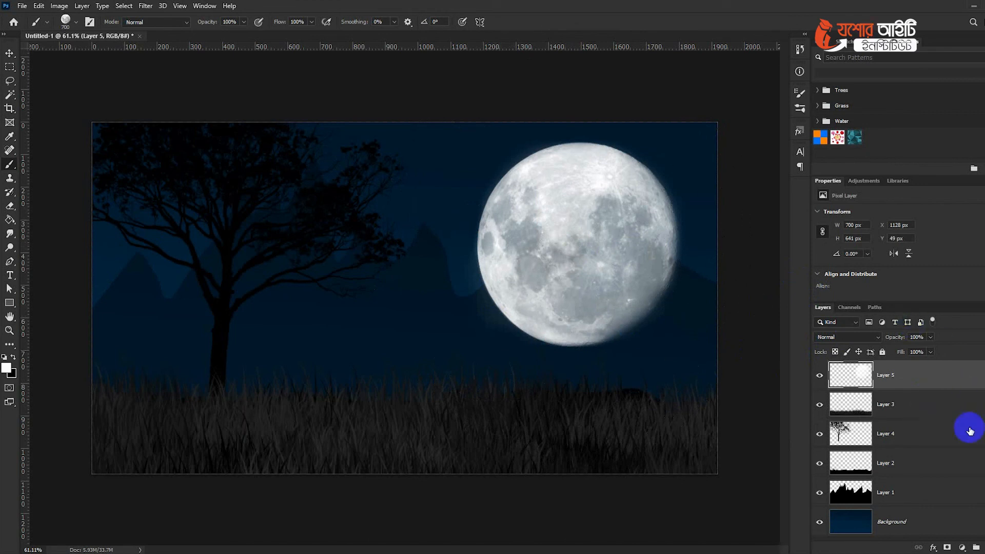
# Add another layer above the moon and choose the Soft Round brush from the General Brushes
pyautogui.click(983, 546)
pyautogui.rightClick(355, 286)
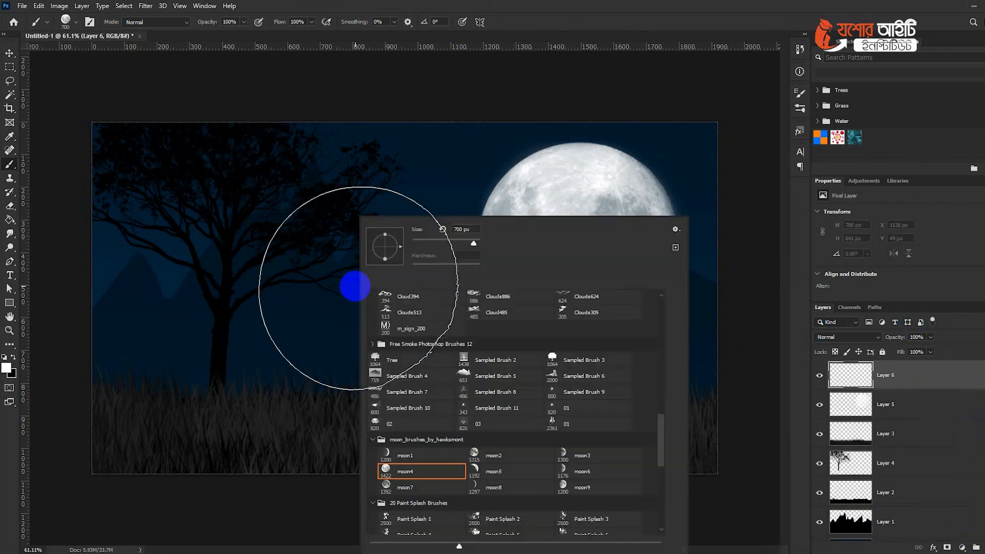
pyautogui.moveTo(660, 457); pyautogui.dragTo(655, 313)
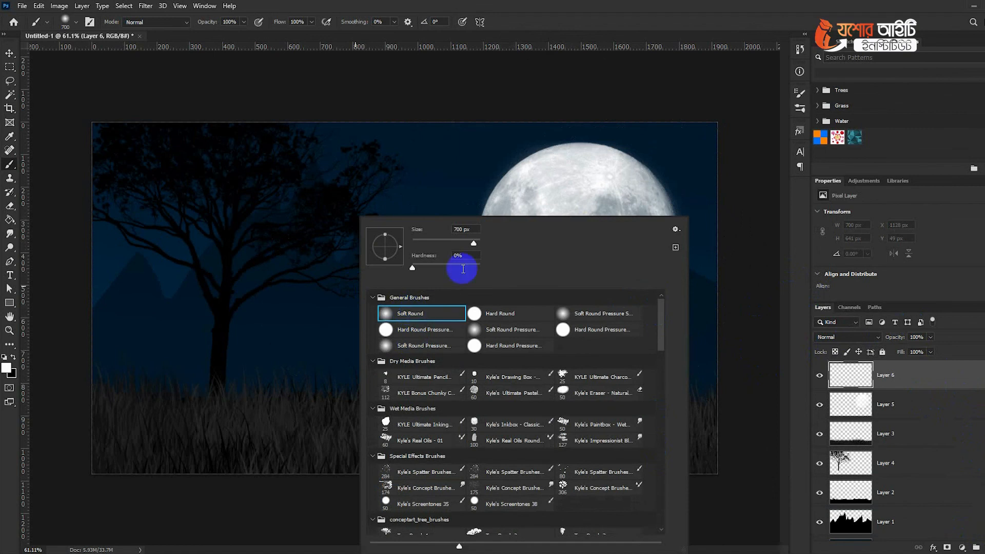
pyautogui.click(573, 4)
# Stamp a white glow over the moon with the soft brush at 900 px and place its layer beneath the moon's Layer 5
pyautogui.press(']')
pyautogui.press(']')
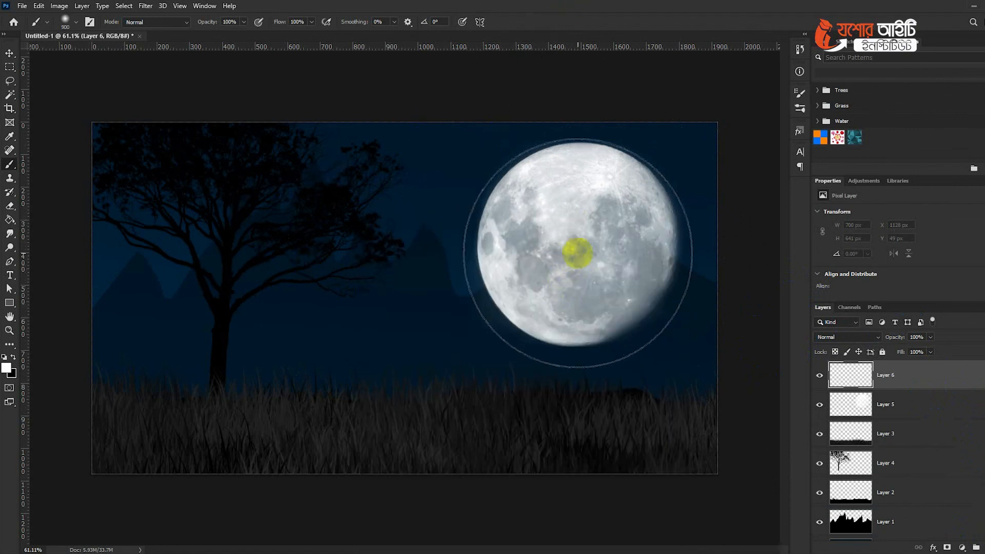
pyautogui.click(579, 244)
pyautogui.moveTo(892, 388); pyautogui.dragTo(886, 409)
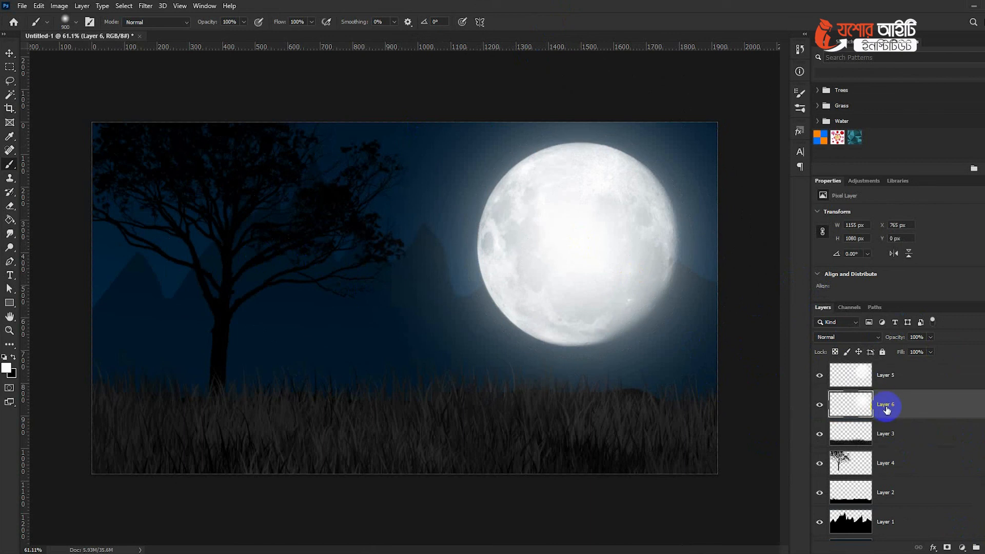
# Try moving the glow on Layer 6 away from the moon towards the tree and undo the move
pyautogui.click(9, 53)
pyautogui.moveTo(539, 222); pyautogui.dragTo(280, 270)
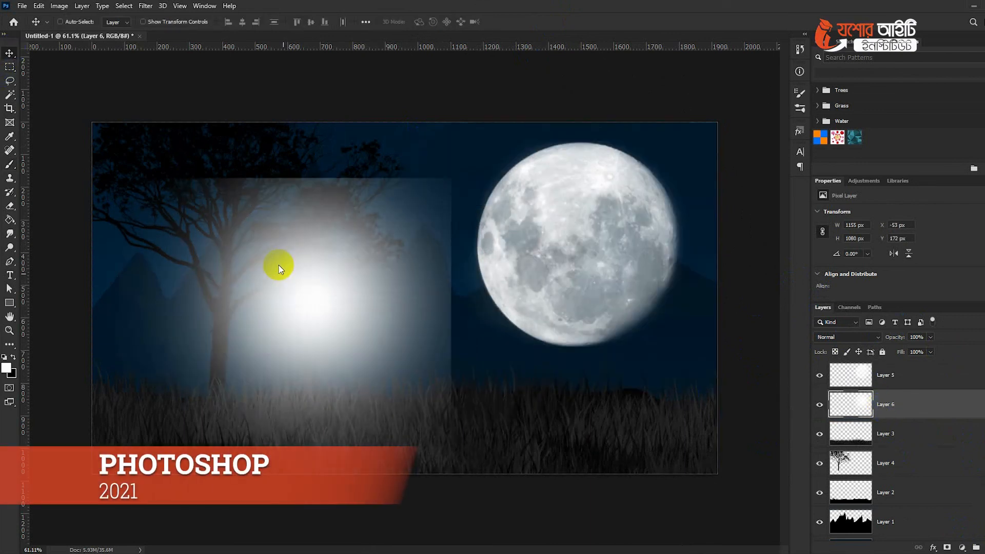
pyautogui.hotkey('ctrl', 'z')
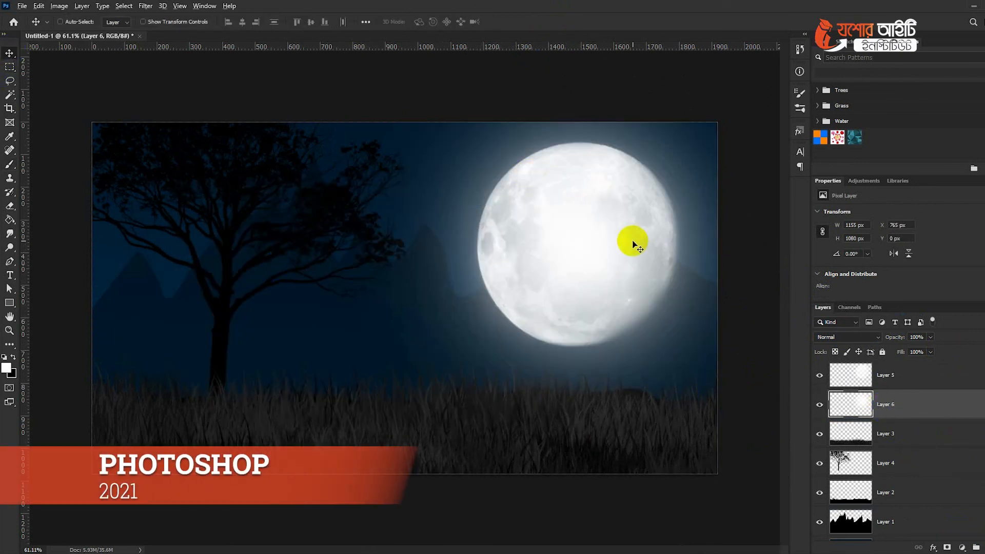
# Pick a bright red foreground colour and fill the Background layer with it
pyautogui.scroll(-4, 634, 245)
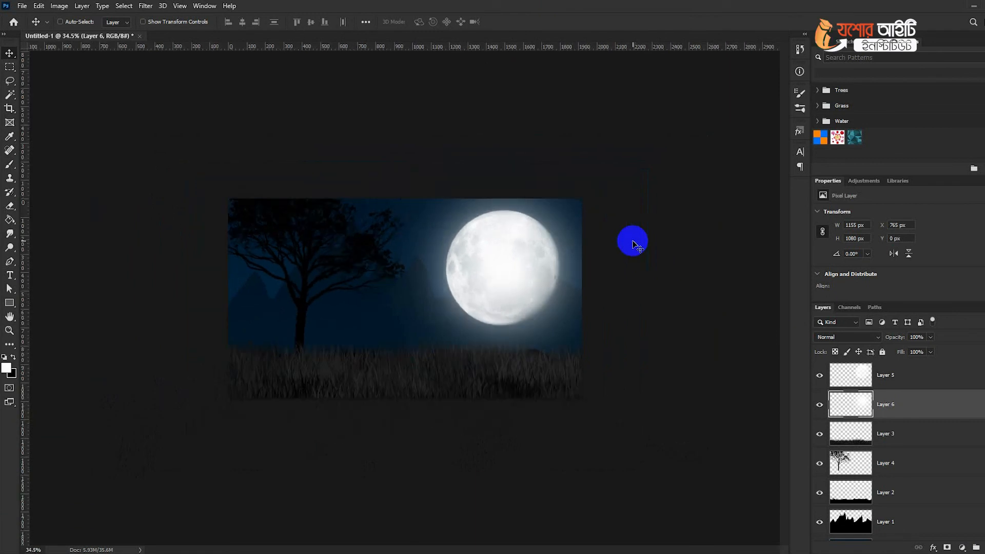
pyautogui.scroll(-1, 891, 522)
pyautogui.click(831, 513)
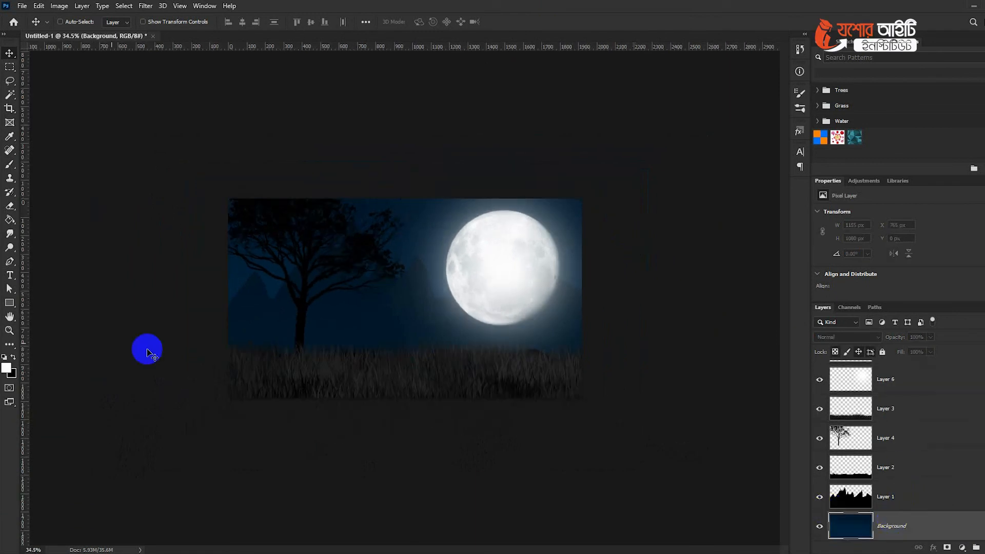
pyautogui.click(6, 365)
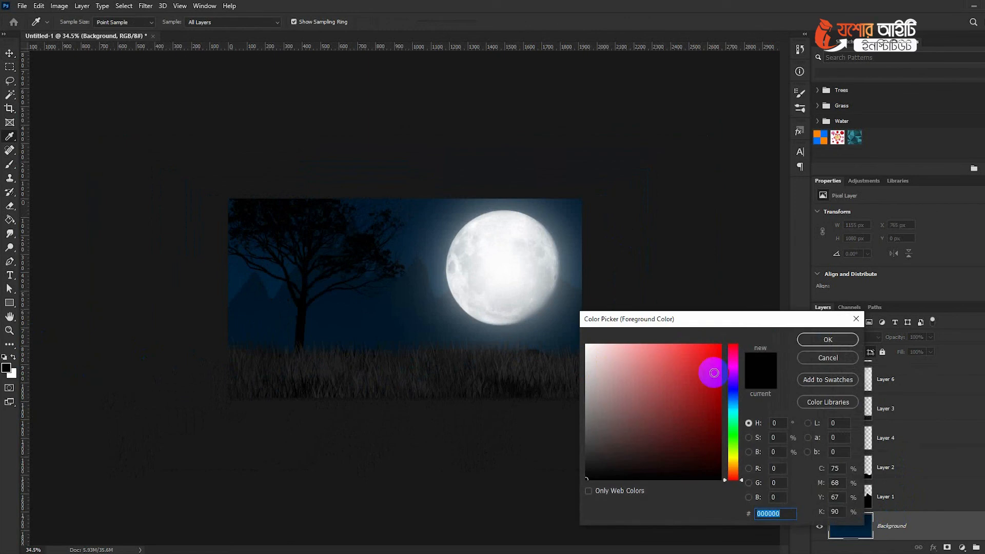
pyautogui.click(832, 346)
pyautogui.hotkey('alt', 'BackSpace')
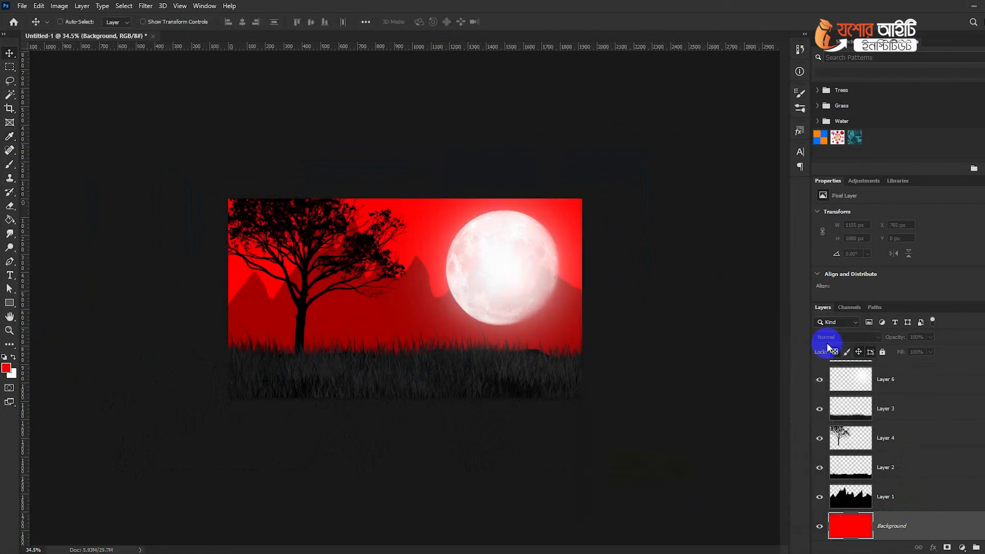